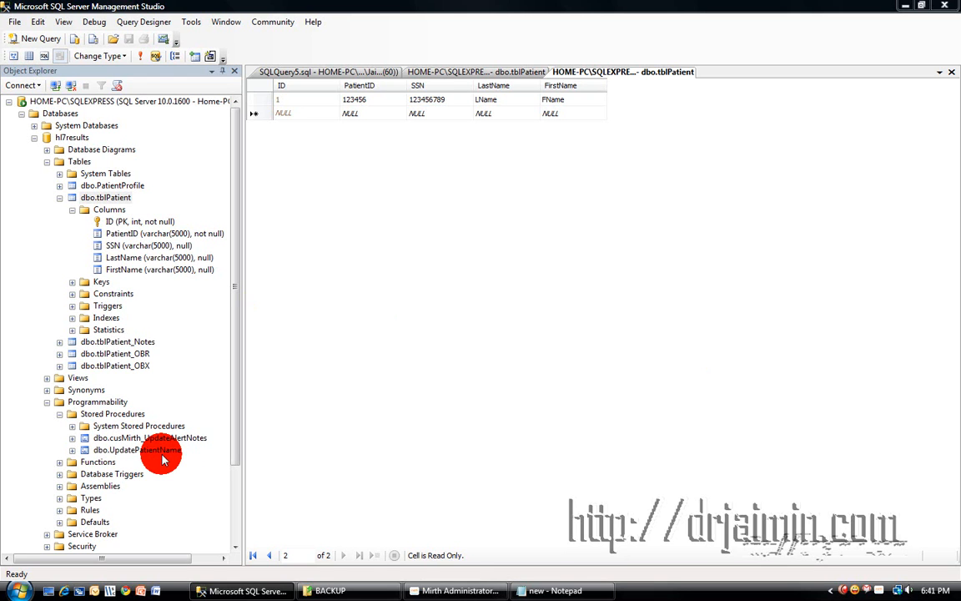
# Compare the sample HL7 message's PID patient ID with the tblPatient table in SQL Server.
pyautogui.moveTo(466, 592)
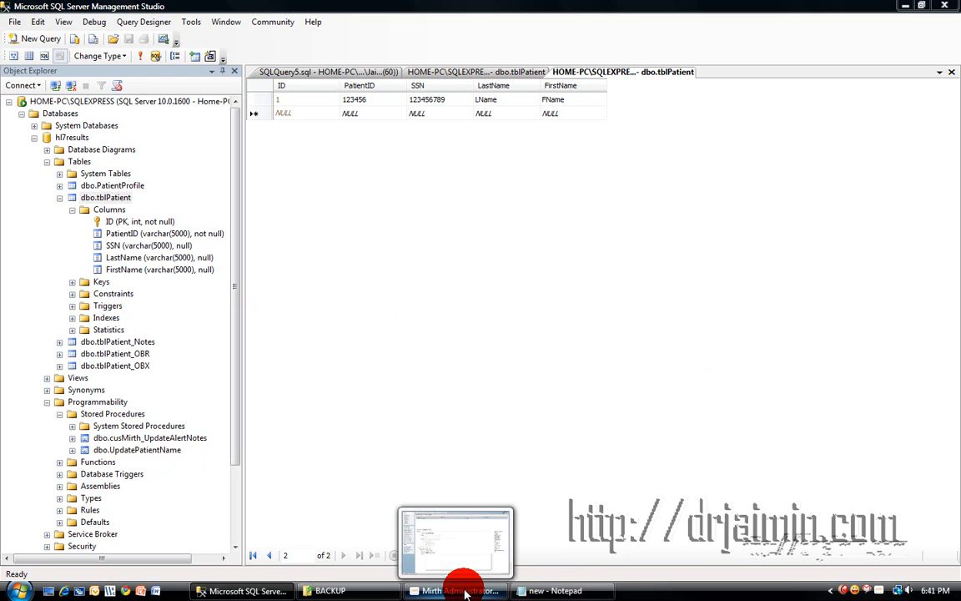
pyautogui.click(559, 589)
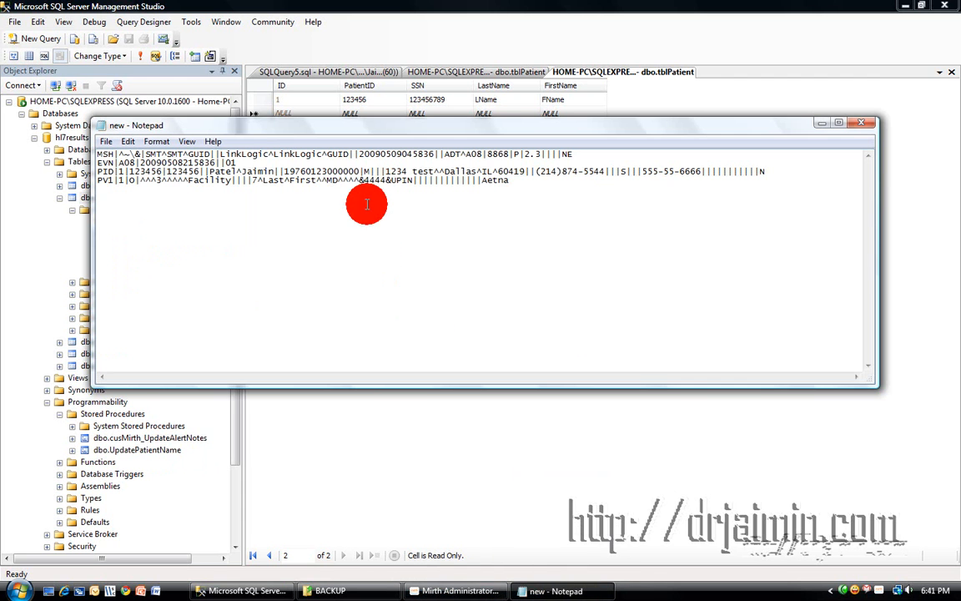
pyautogui.moveTo(275, 130); pyautogui.dragTo(354, 185)
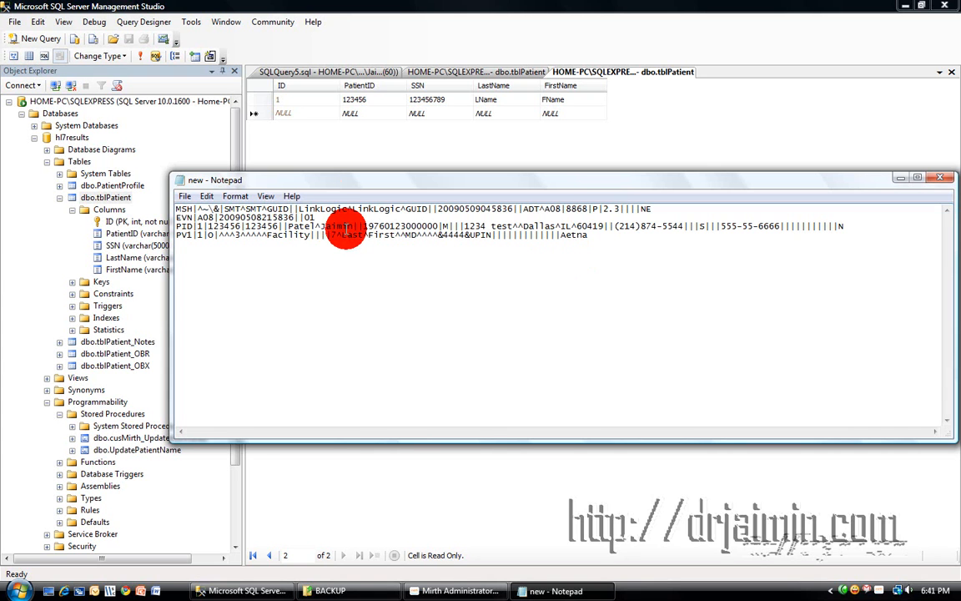
pyautogui.moveTo(206, 227); pyautogui.dragTo(237, 226)
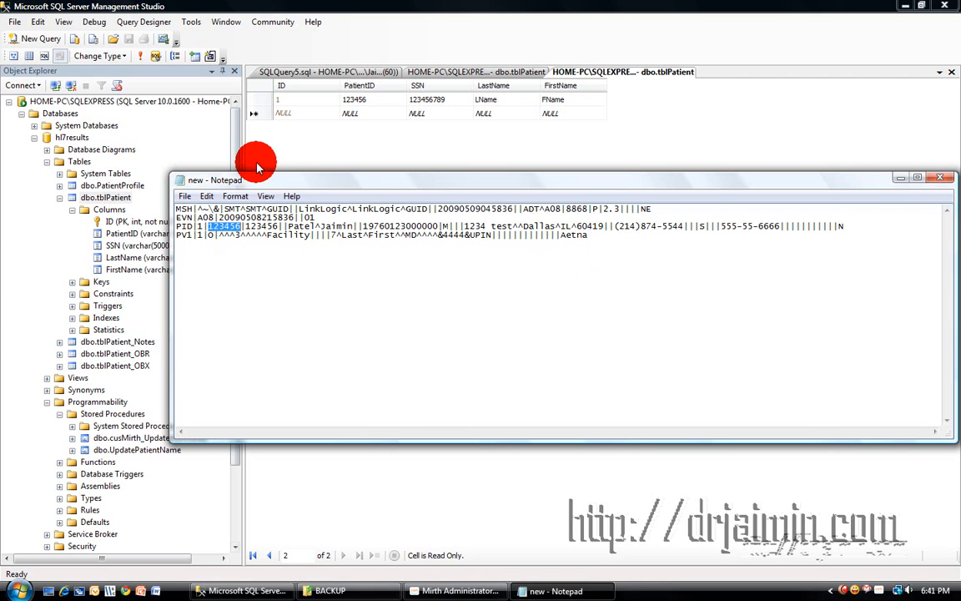
pyautogui.click(256, 148)
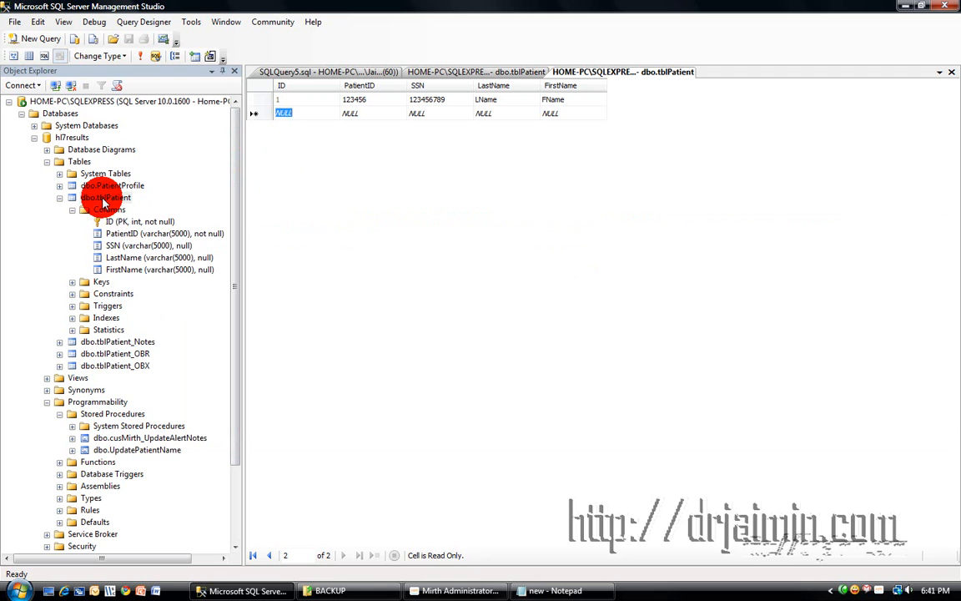
pyautogui.click(104, 198)
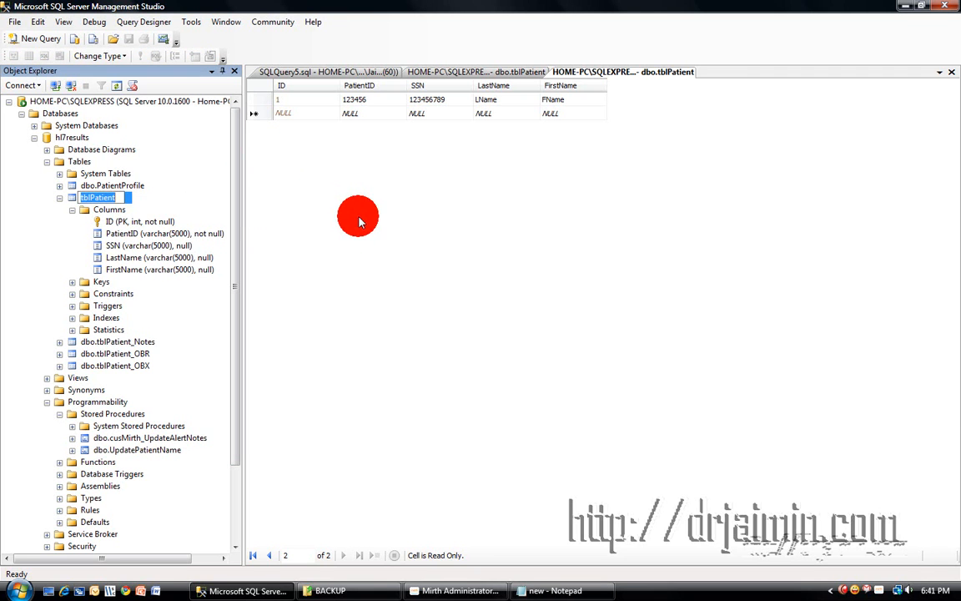
pyautogui.click(359, 221)
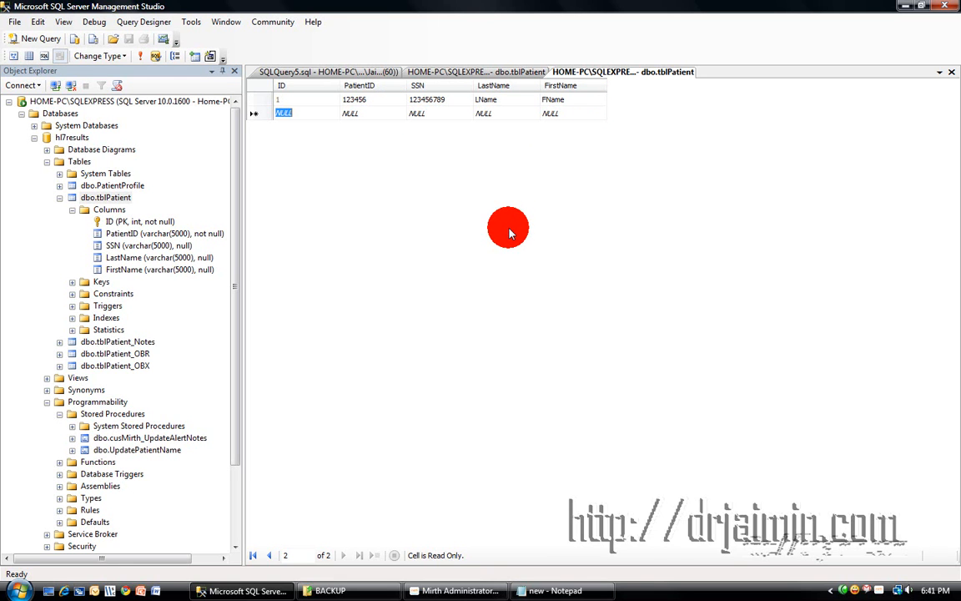
pyautogui.rightClick(110, 451)
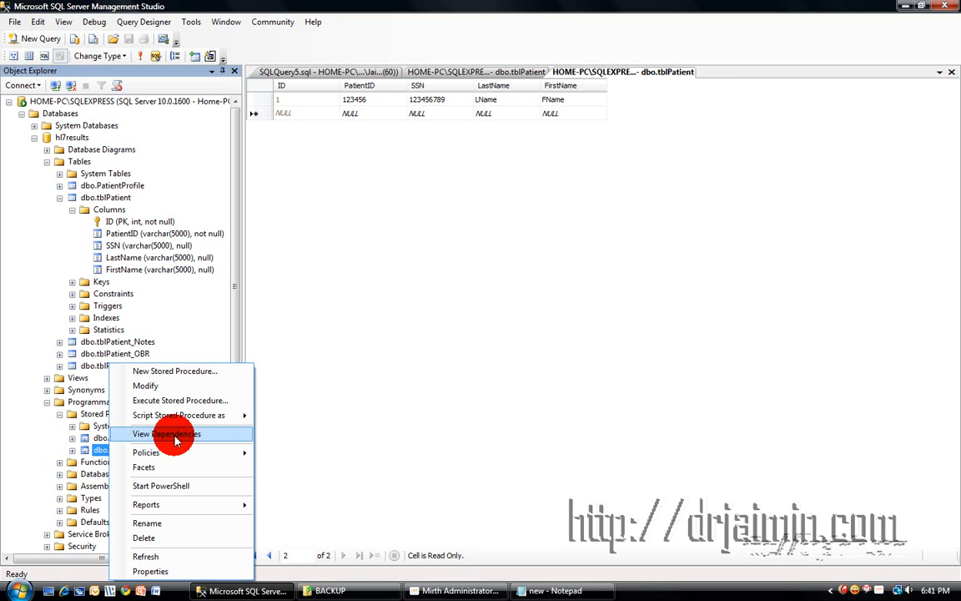
pyautogui.click(180, 387)
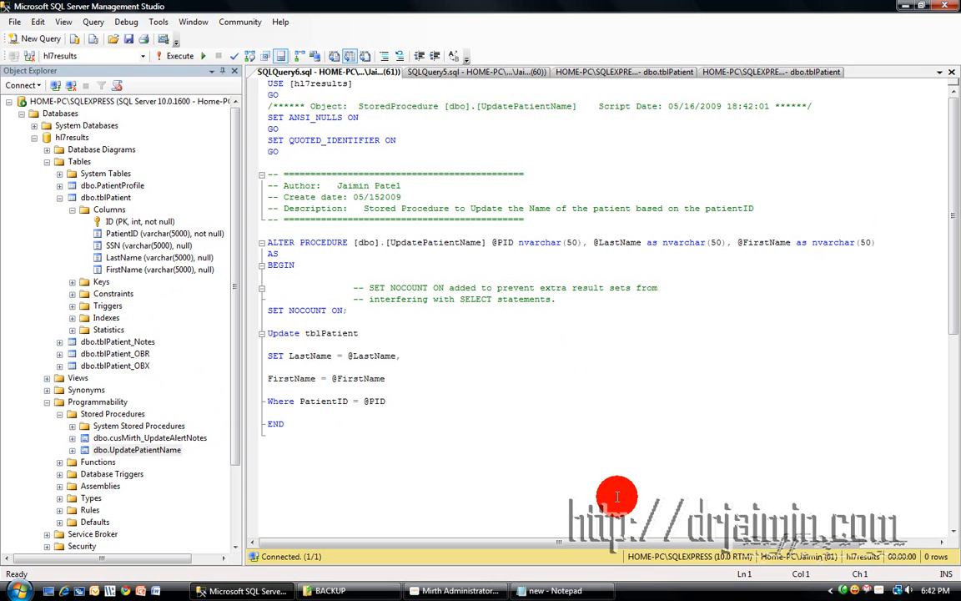
pyautogui.click(537, 395)
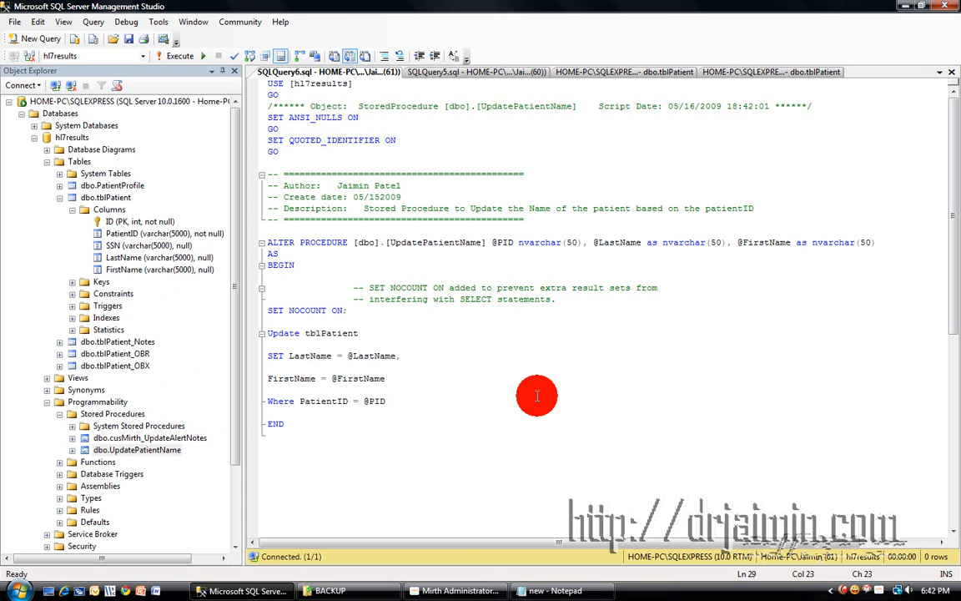
pyautogui.click(457, 590)
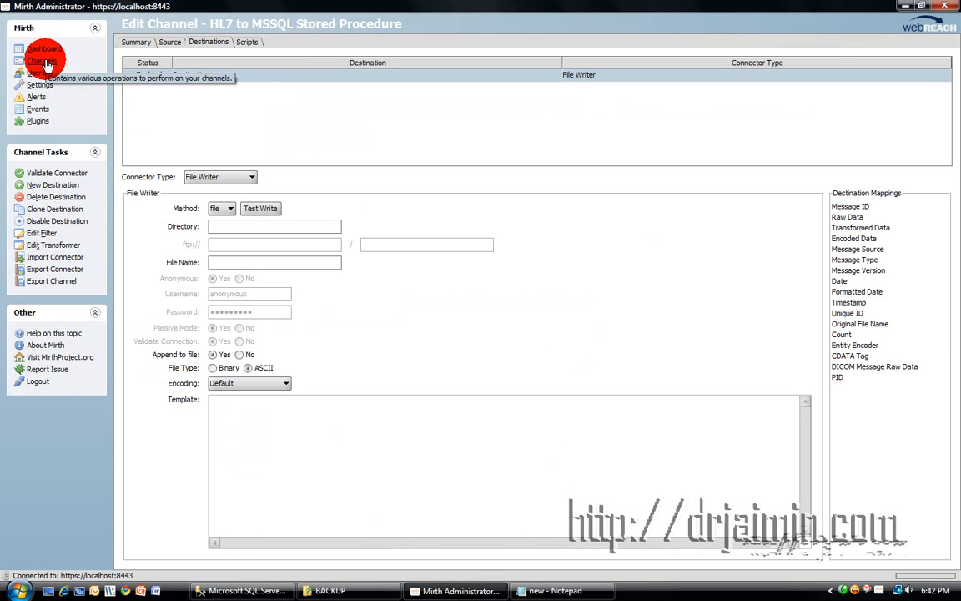
pyautogui.click(142, 42)
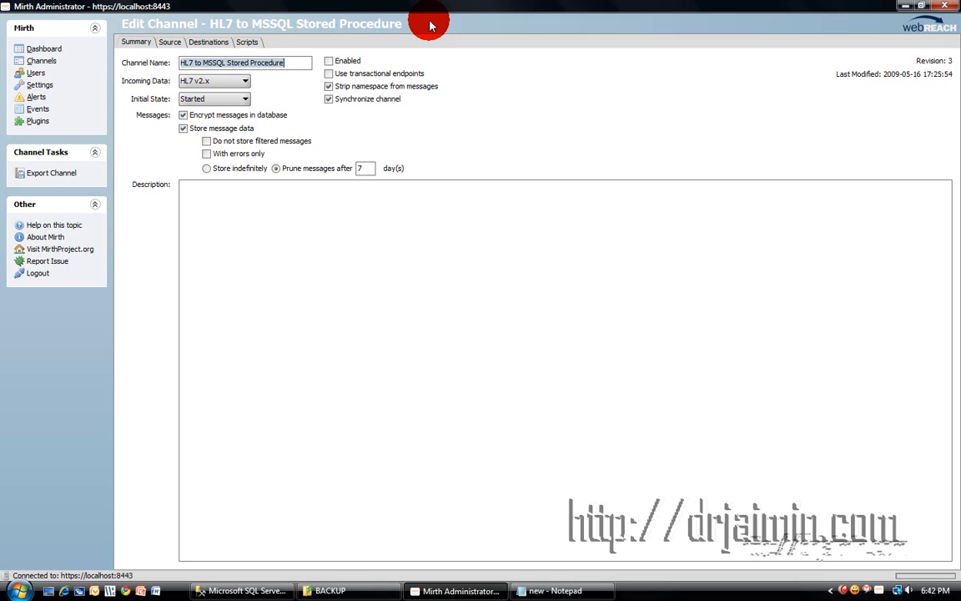
pyautogui.click(167, 42)
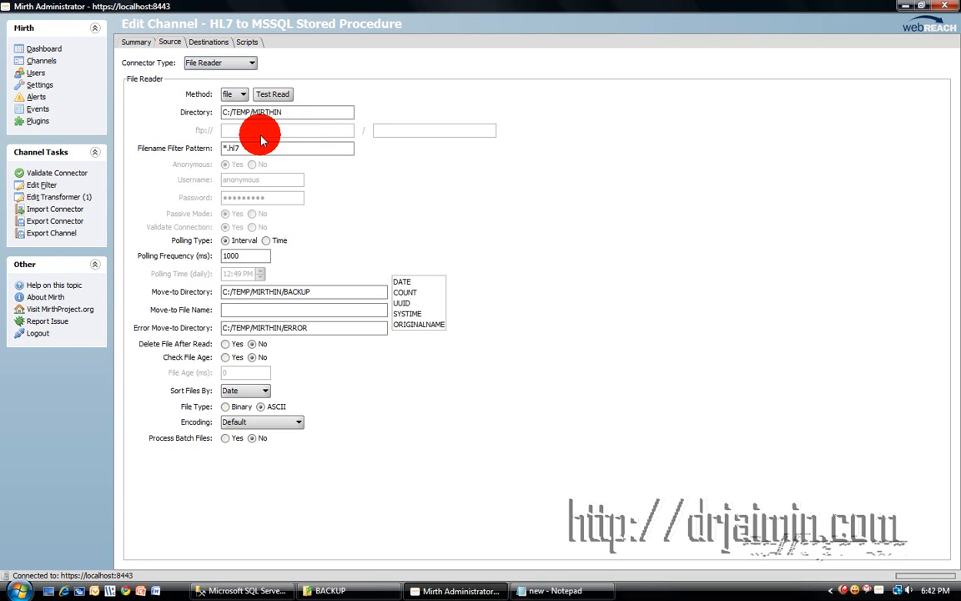
pyautogui.click(208, 42)
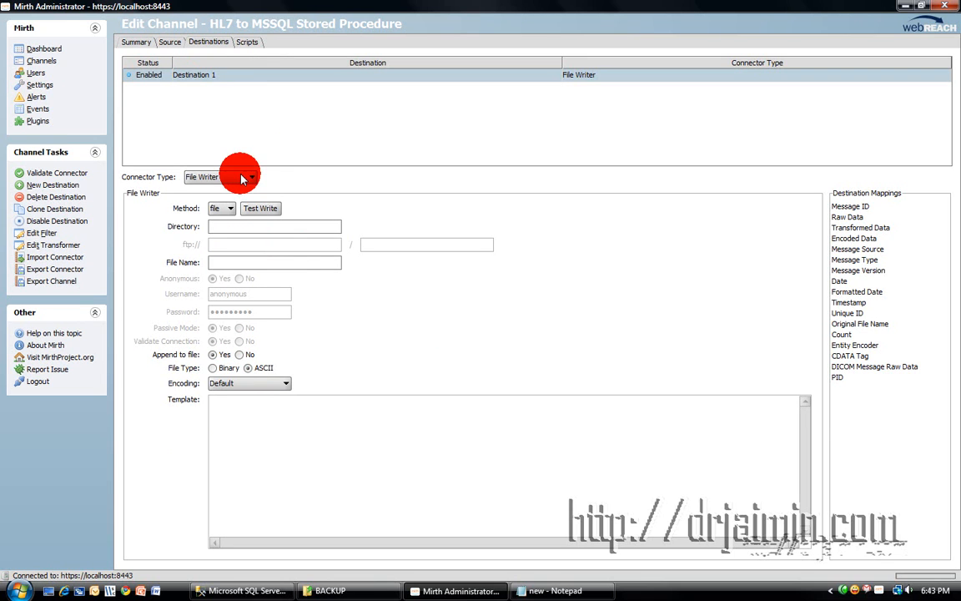
# Rename Destination 1 to 'Mirth to SQL Server Stored Procedure UpdatePatientName'.
pyautogui.doubleClick(228, 80)
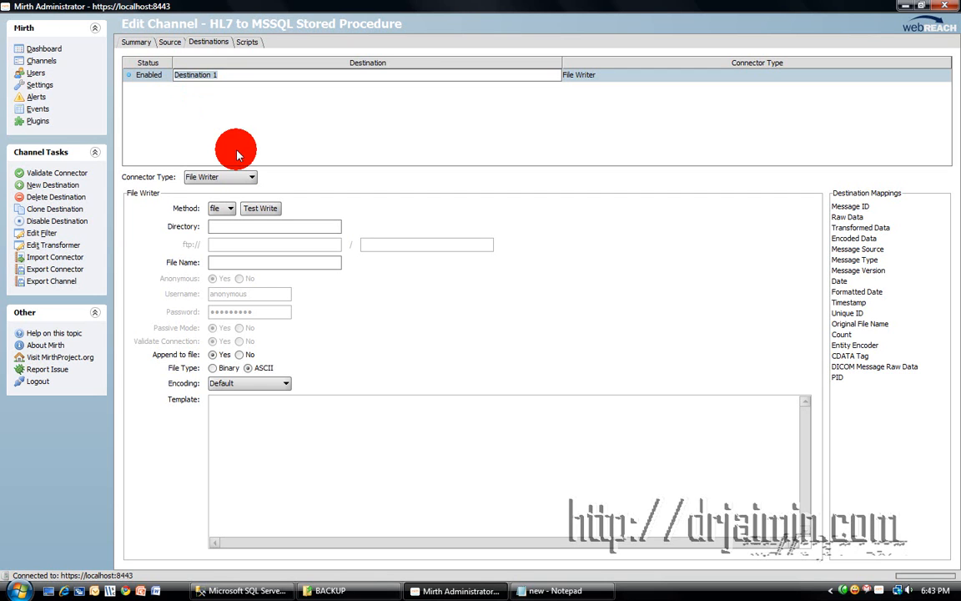
pyautogui.write('Mir')
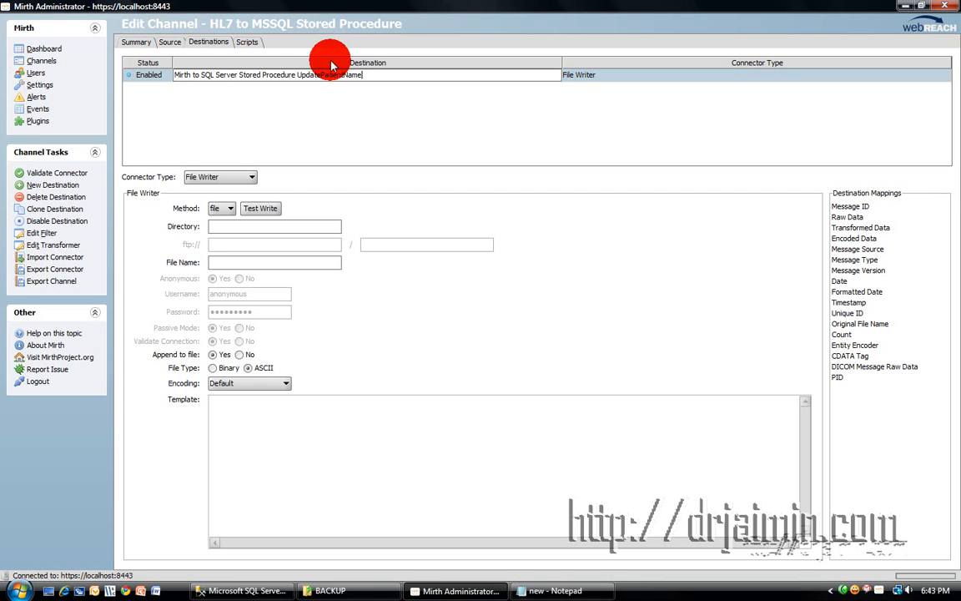
pyautogui.click(362, 130)
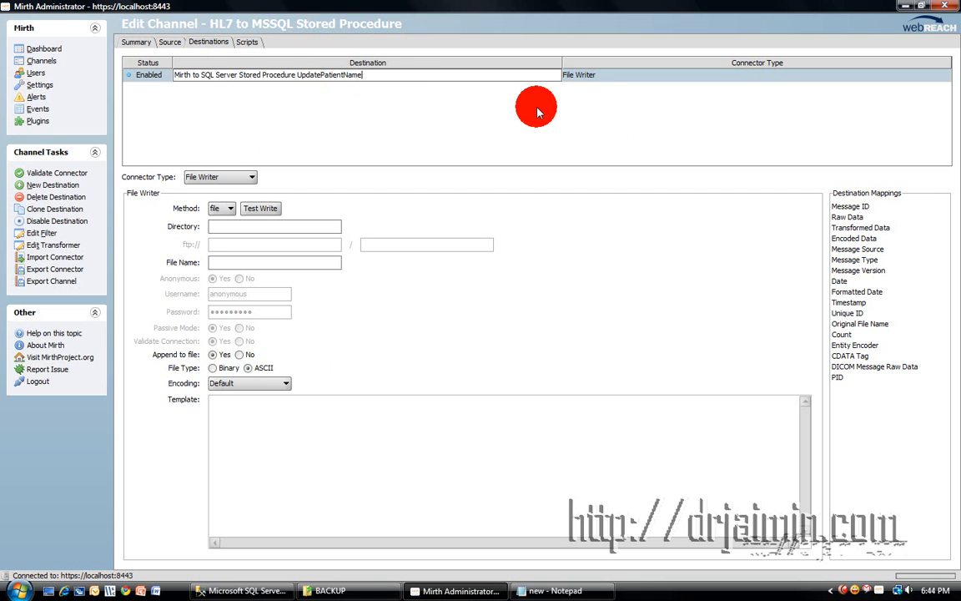
pyautogui.click(415, 111)
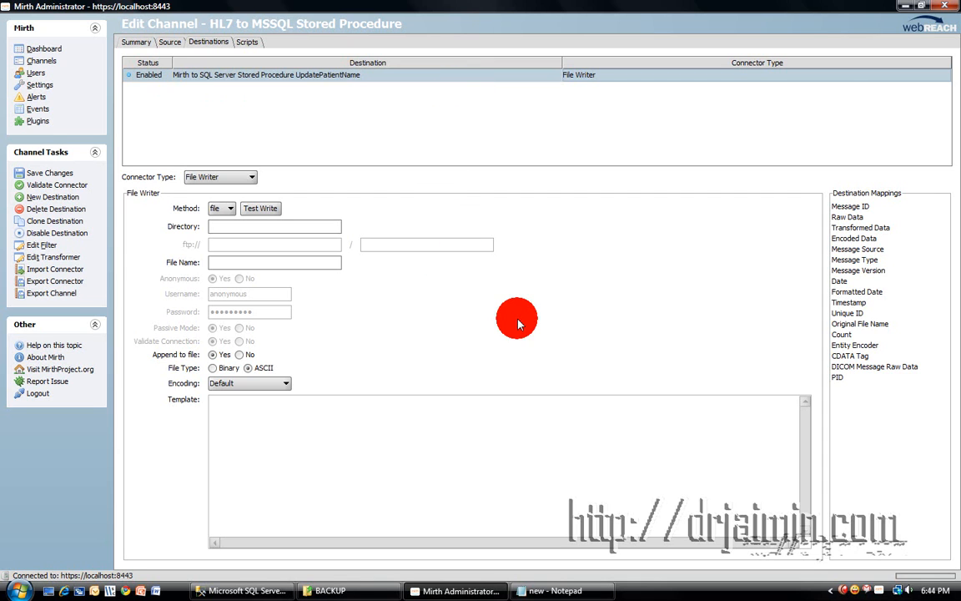
pyautogui.click(226, 179)
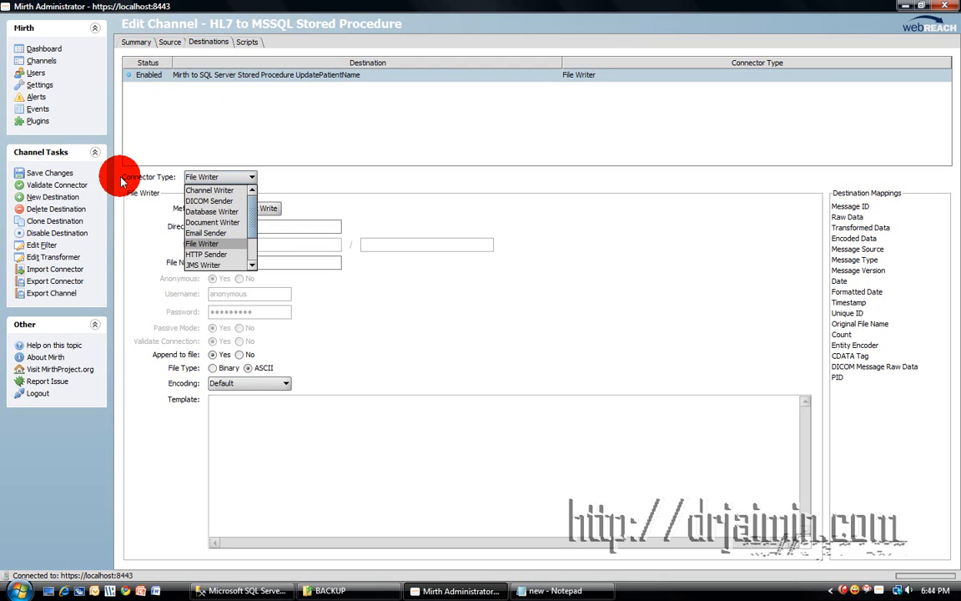
# Make the destination a Database Writer using the SQL Server/Sybase driver, the pasted JDBC URL, user sa and its password.
pyautogui.click(221, 213)
pyautogui.click(236, 208)
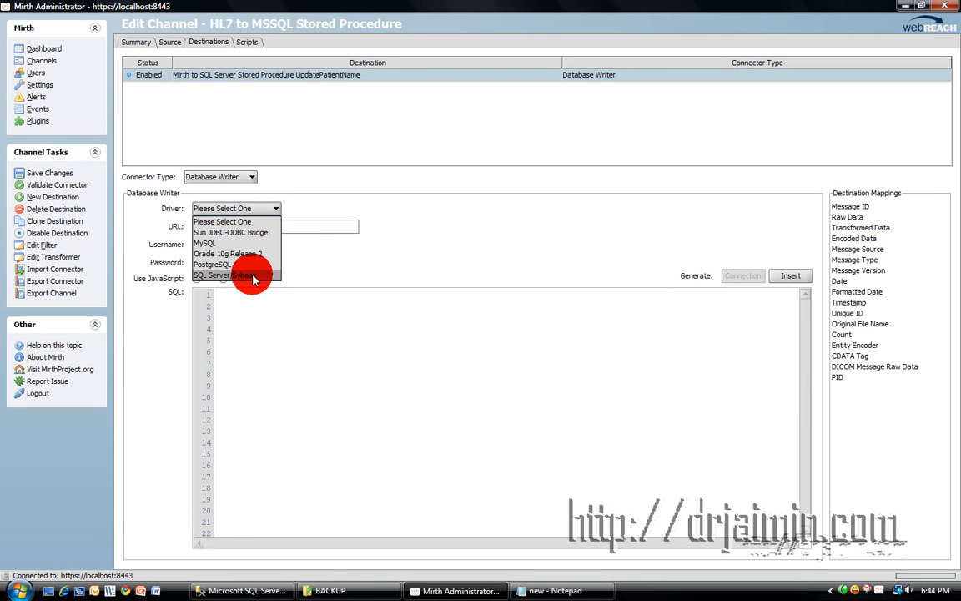
pyautogui.click(248, 276)
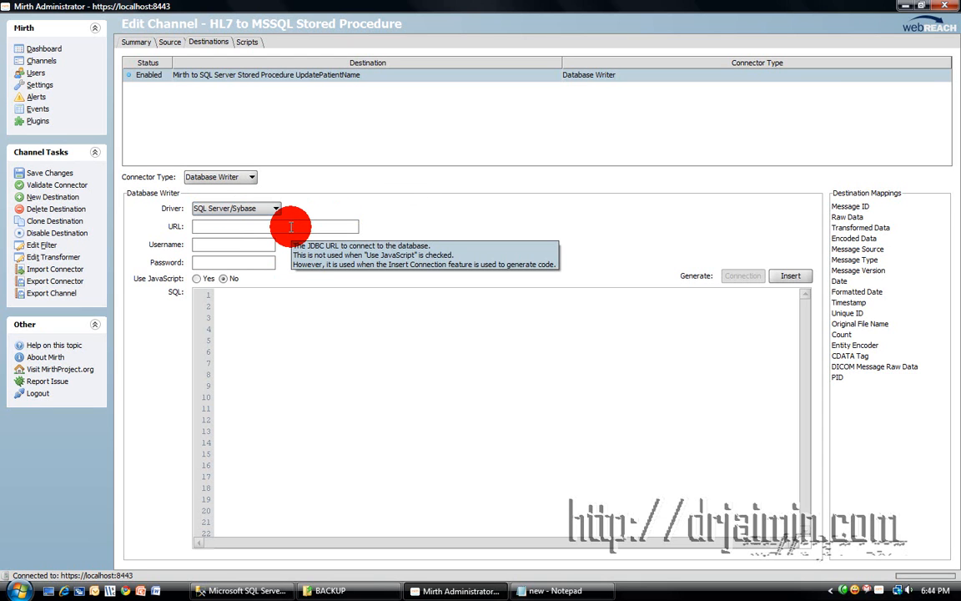
pyautogui.click(262, 227)
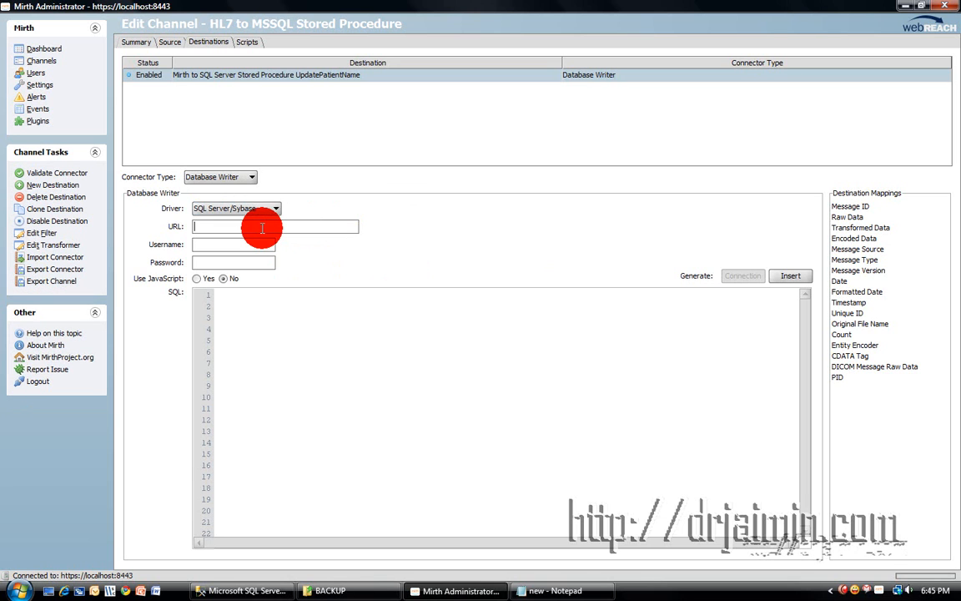
pyautogui.rightClick(260, 227)
pyautogui.click(293, 263)
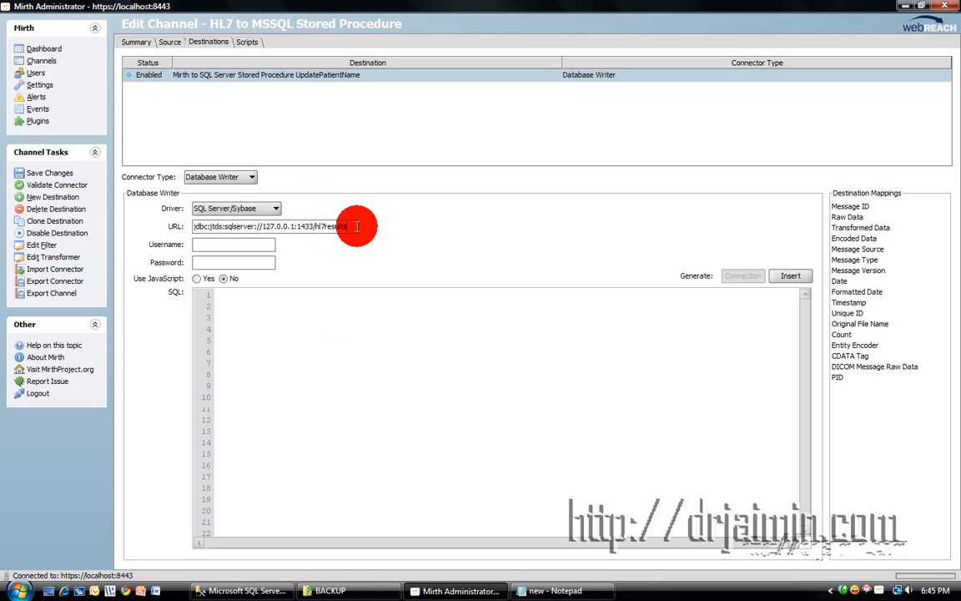
pyautogui.moveTo(357, 226)
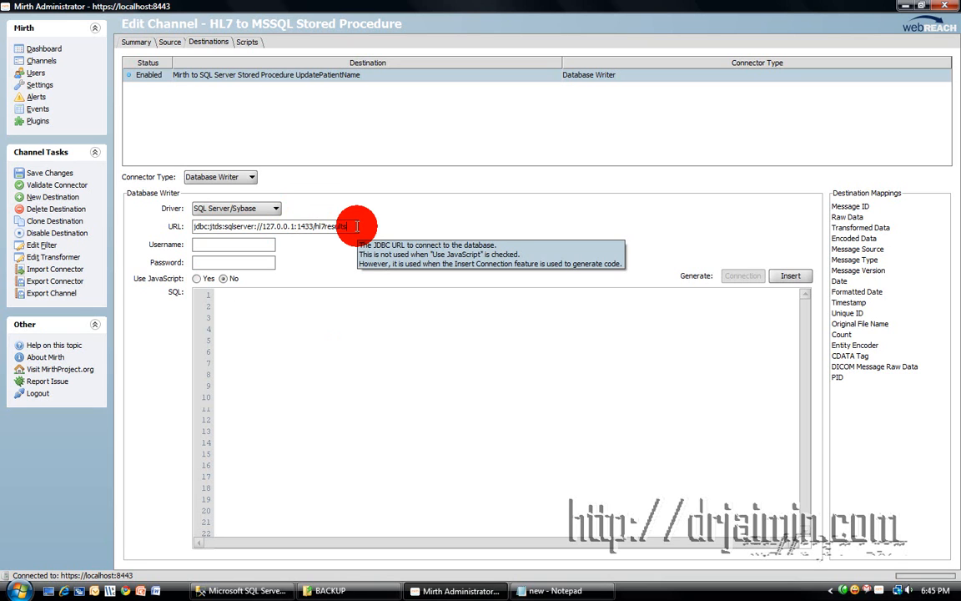
pyautogui.click(252, 241)
pyautogui.write('sa')
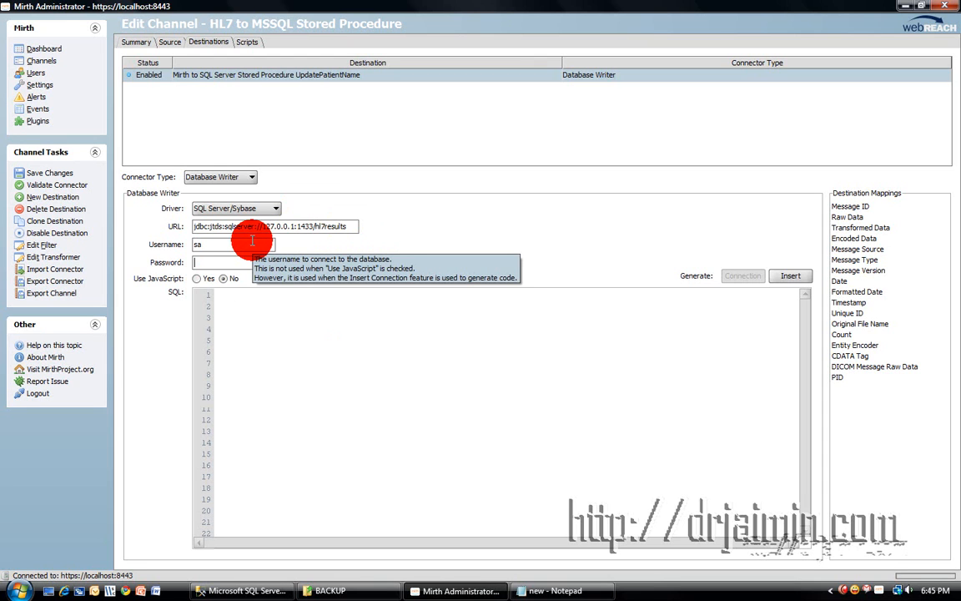
pyautogui.press('Tab')
pyautogui.write('•••••')
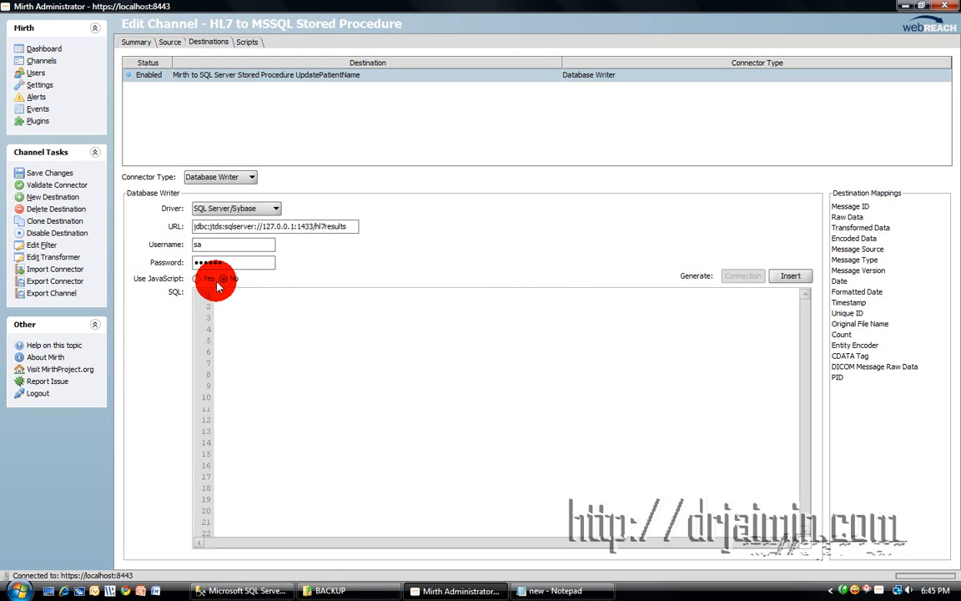
# Switch the writer to JavaScript, add blank lines before dbConn.close(), save, and open the transformer.
pyautogui.click(197, 278)
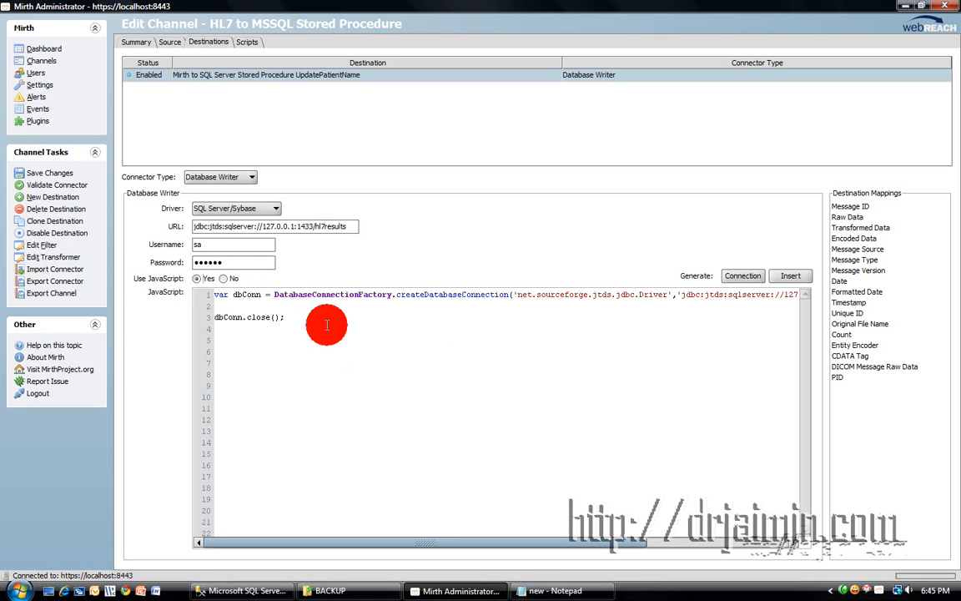
pyautogui.click(267, 302)
pyautogui.press('Return')
pyautogui.press('Return')
pyautogui.press('Return')
pyautogui.press('Return')
pyautogui.press('Return')
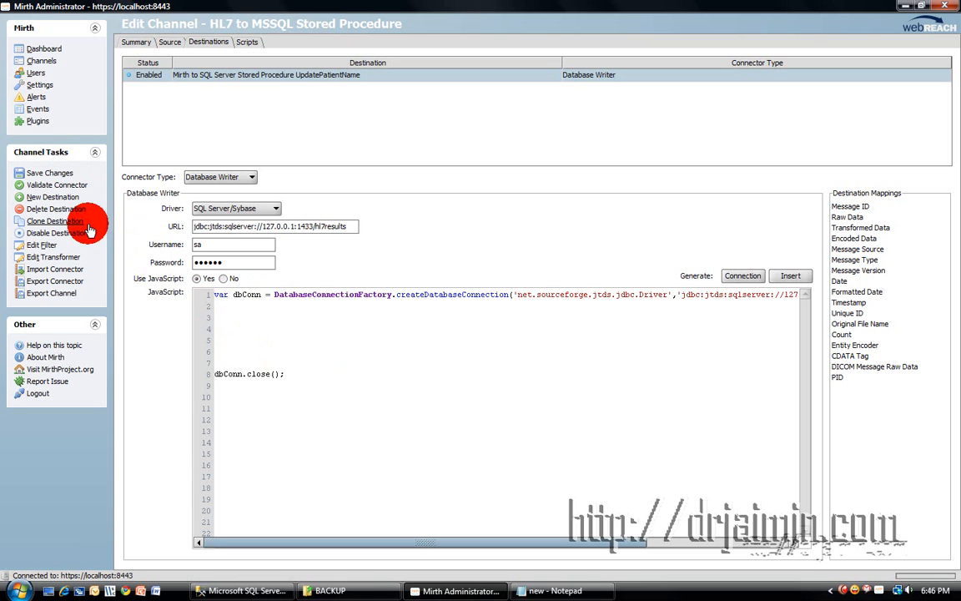
pyautogui.click(42, 174)
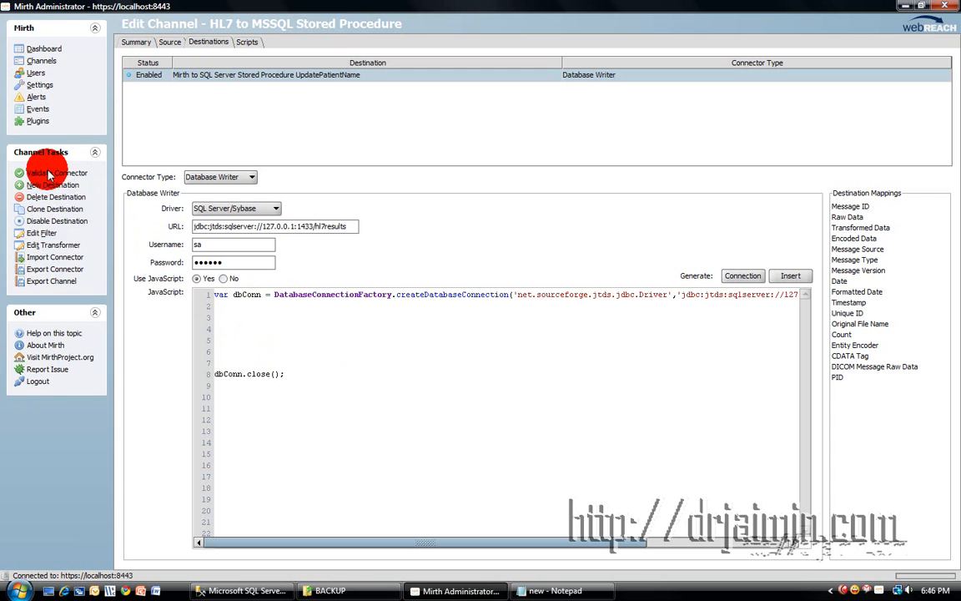
pyautogui.click(52, 248)
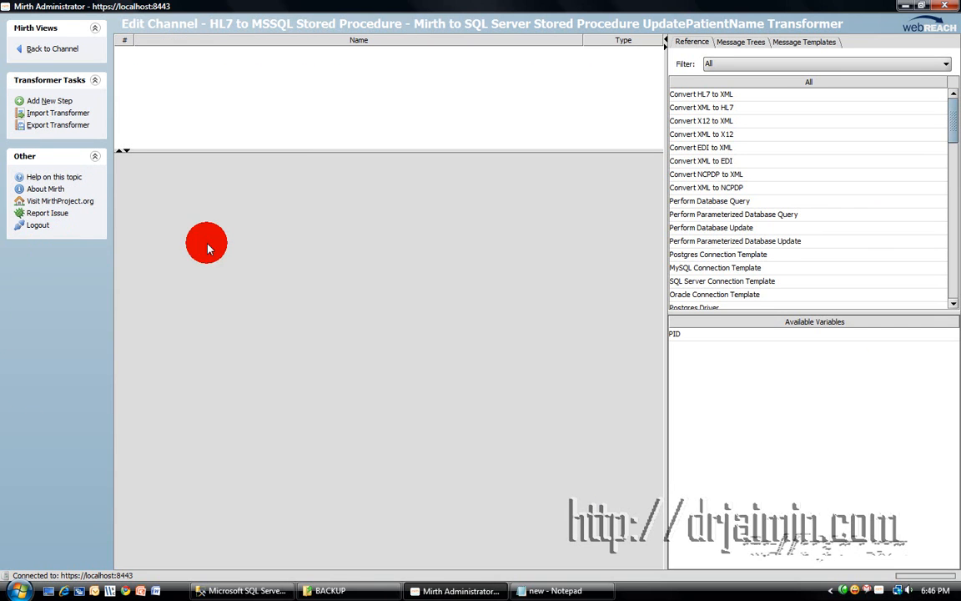
# Paste the HL7 ADT^A08 text copied from Notepad into the inbound template and view it as a message tree.
pyautogui.click(804, 43)
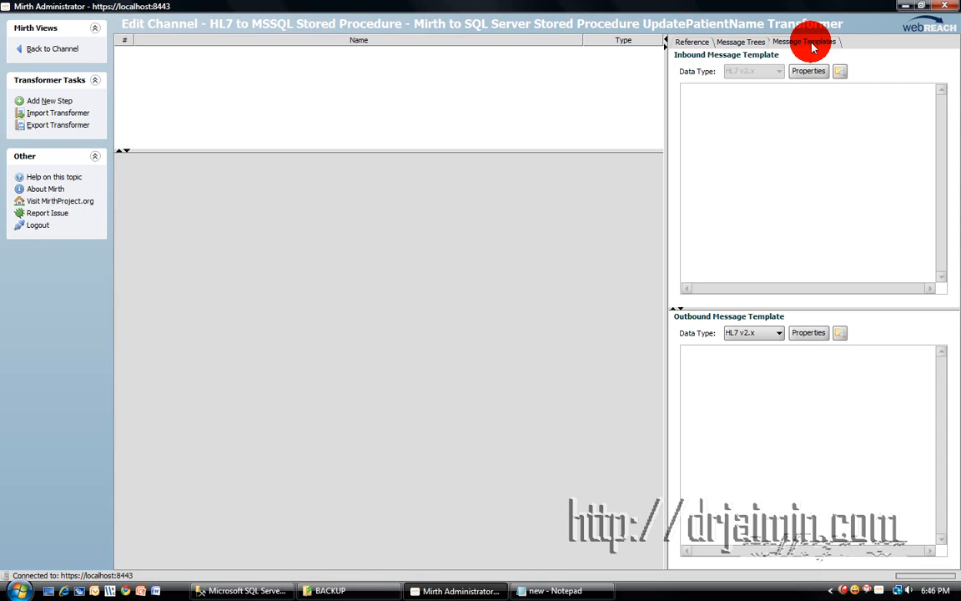
pyautogui.rightClick(780, 101)
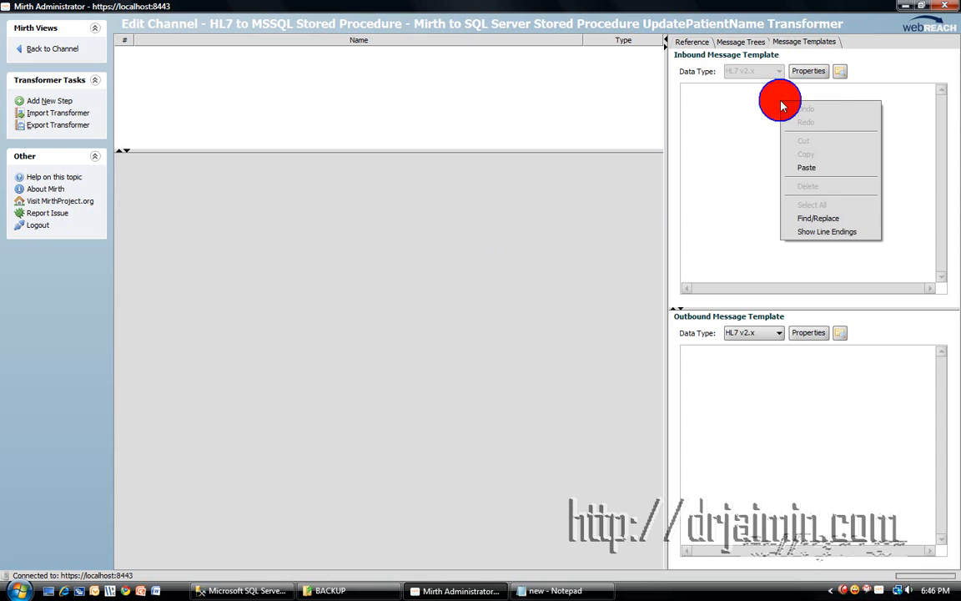
pyautogui.click(590, 584)
pyautogui.moveTo(616, 240); pyautogui.dragTo(187, 211)
pyautogui.rightClick(231, 214)
pyautogui.click(272, 261)
pyautogui.click(797, 136)
pyautogui.rightClick(798, 143)
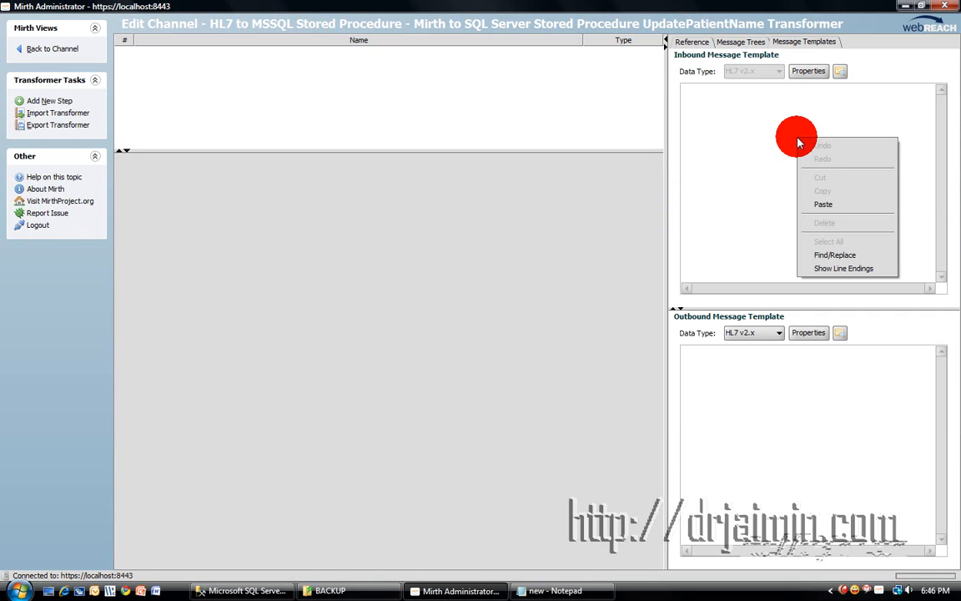
pyautogui.click(832, 205)
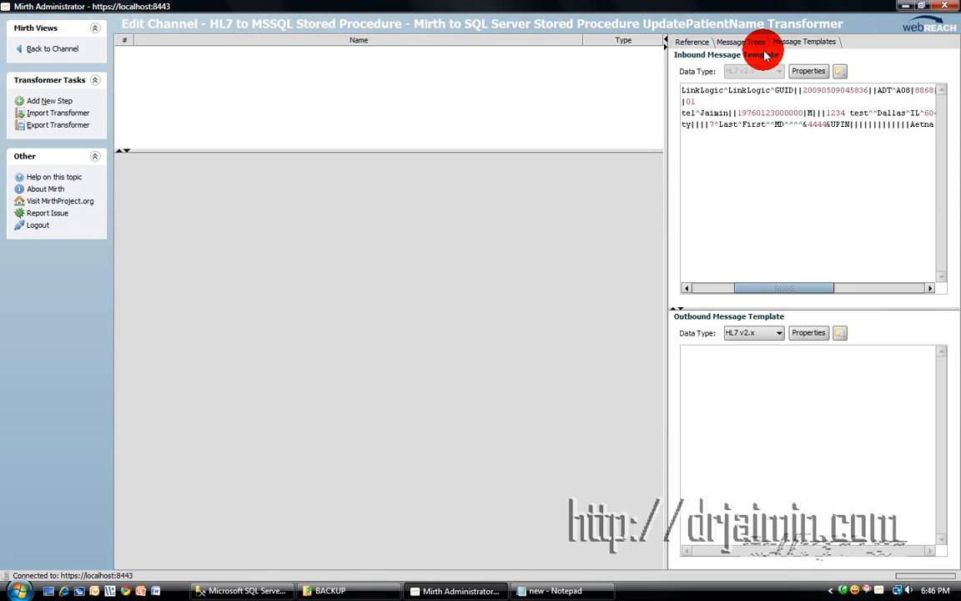
pyautogui.click(734, 42)
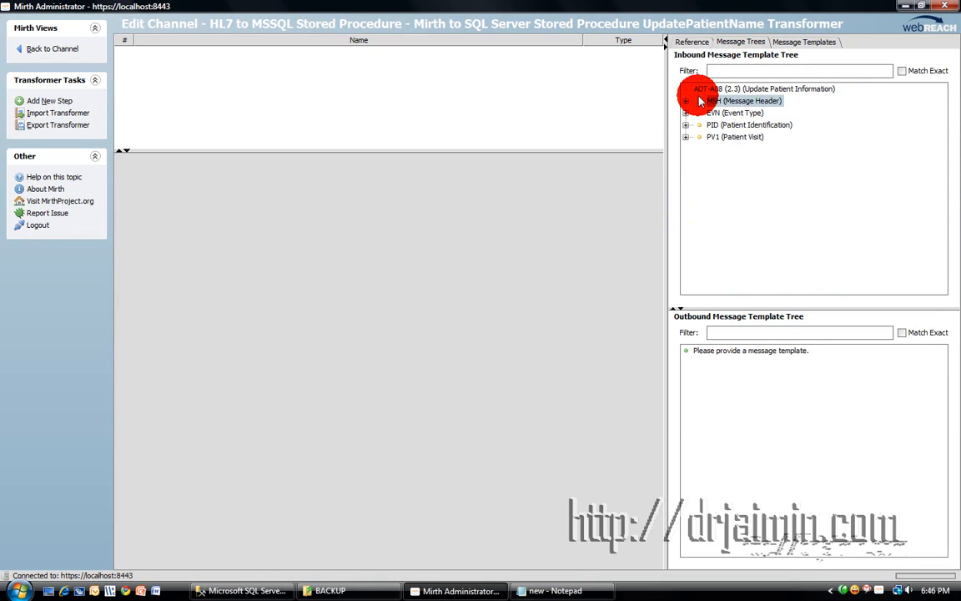
# Add a Mapper step named PID mapped to the PID.2.1 patient ID value.
pyautogui.click(685, 125)
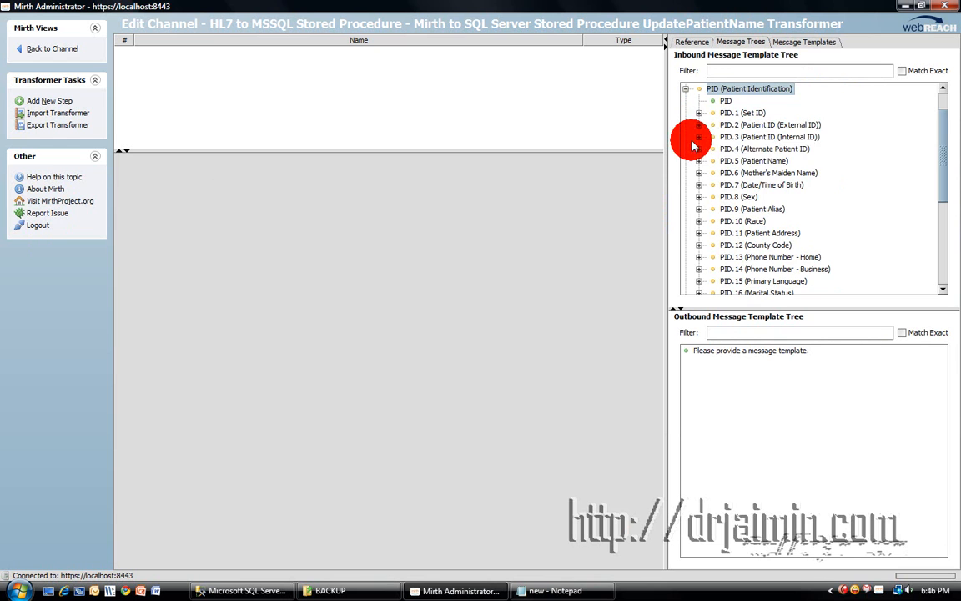
pyautogui.click(700, 125)
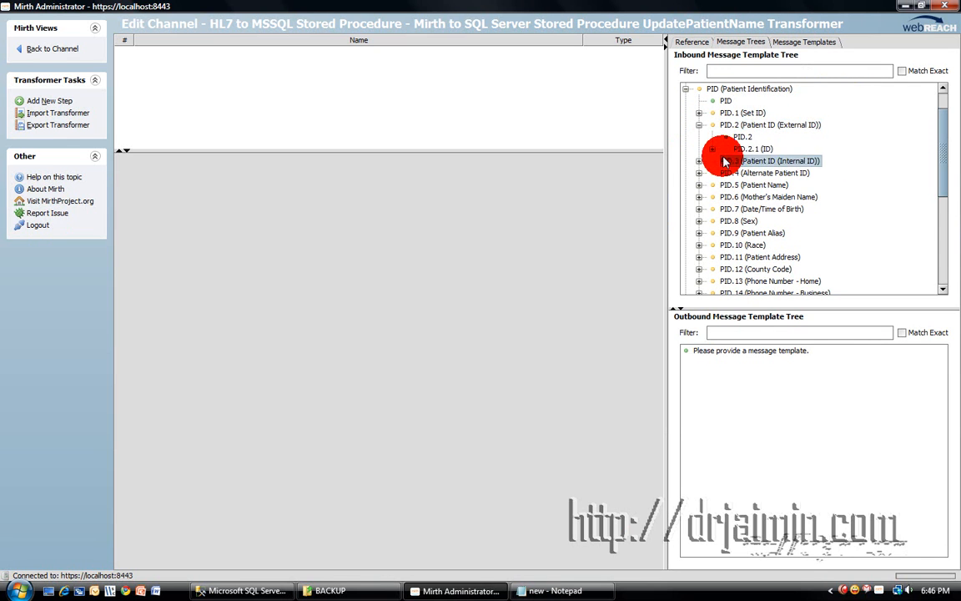
pyautogui.click(711, 151)
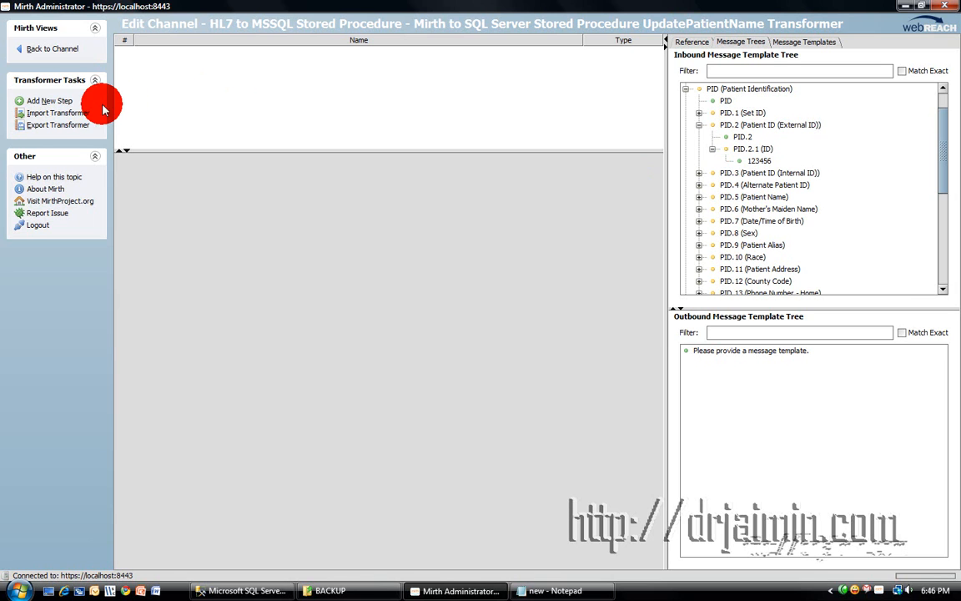
pyautogui.click(38, 100)
pyautogui.click(240, 166)
pyautogui.write('PID')
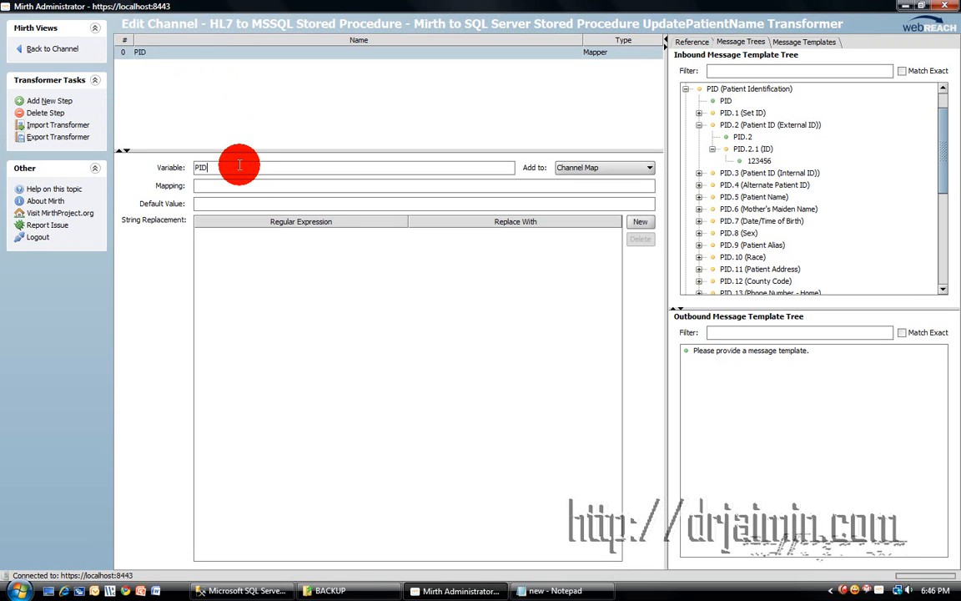
pyautogui.moveTo(755, 161); pyautogui.dragTo(310, 187)
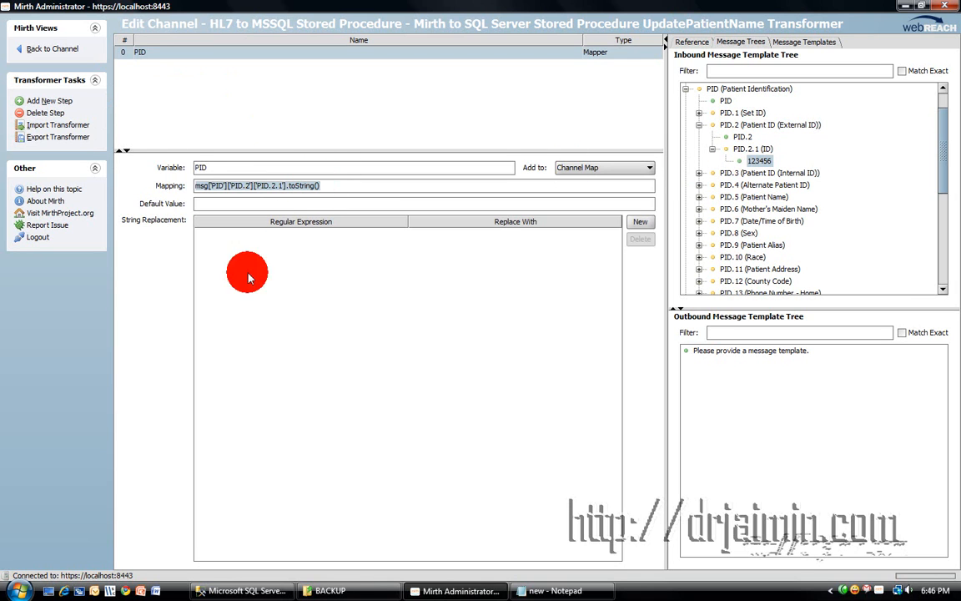
# Add a Mapper step named LastName mapped to the PID.5.1 family name value.
pyautogui.click(44, 97)
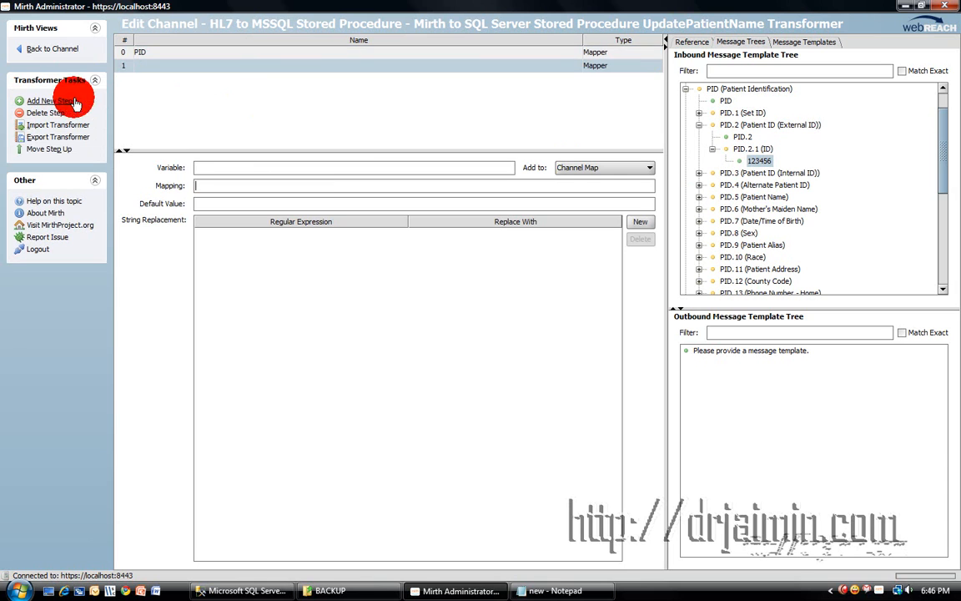
pyautogui.click(260, 163)
pyautogui.write('Last')
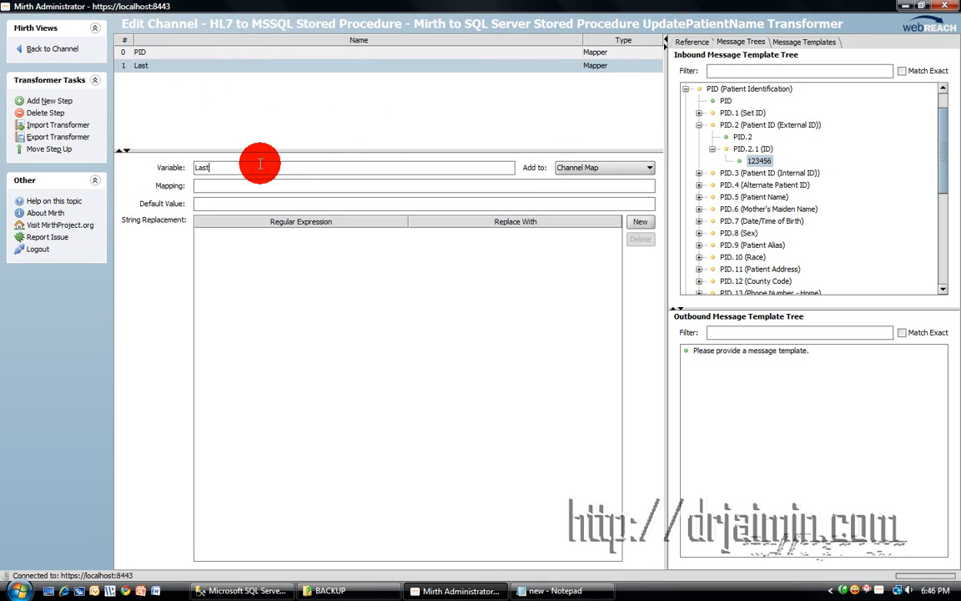
pyautogui.write('Name')
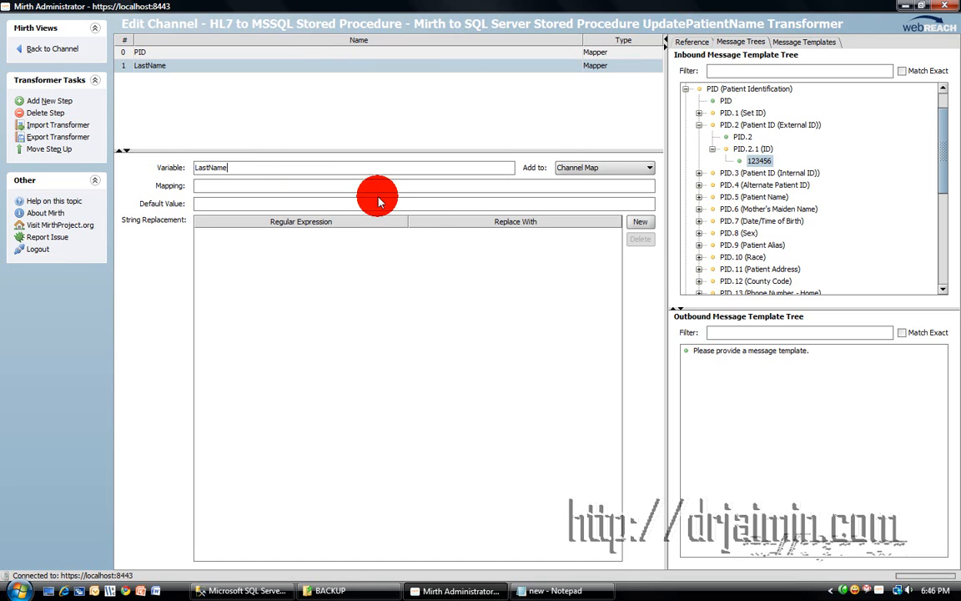
pyautogui.click(772, 184)
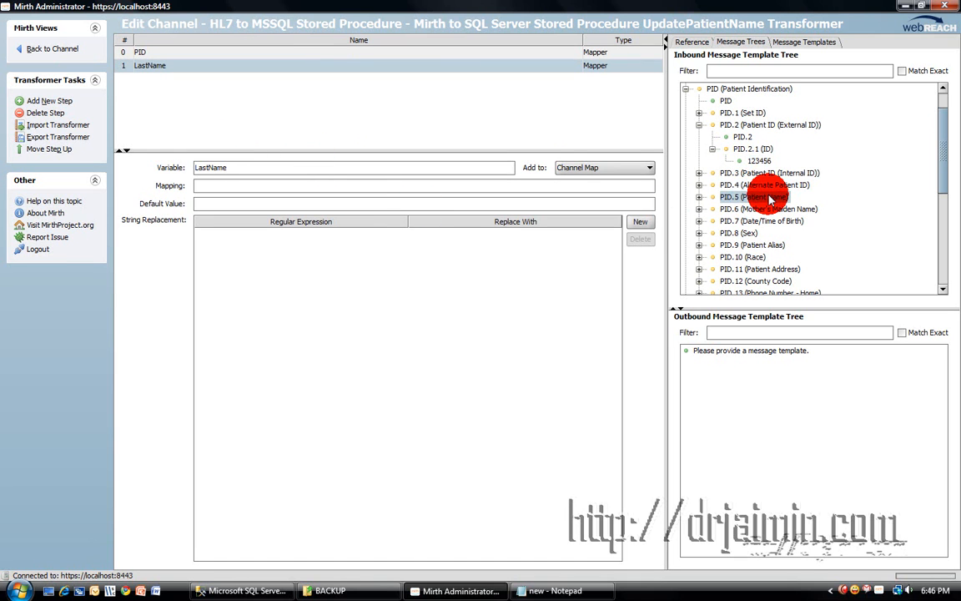
pyautogui.click(699, 197)
pyautogui.click(743, 210)
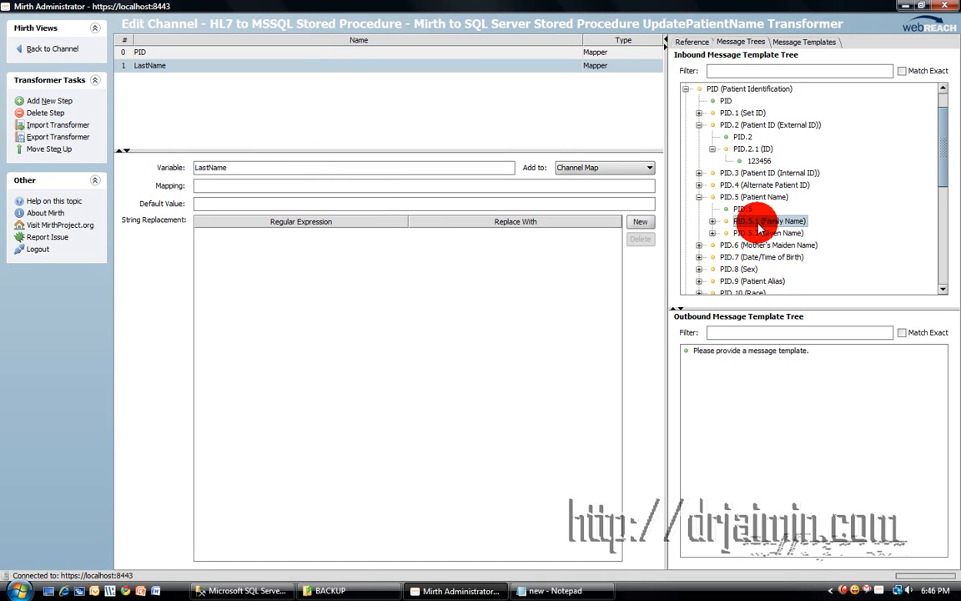
pyautogui.doubleClick(759, 223)
pyautogui.moveTo(749, 239); pyautogui.dragTo(323, 194)
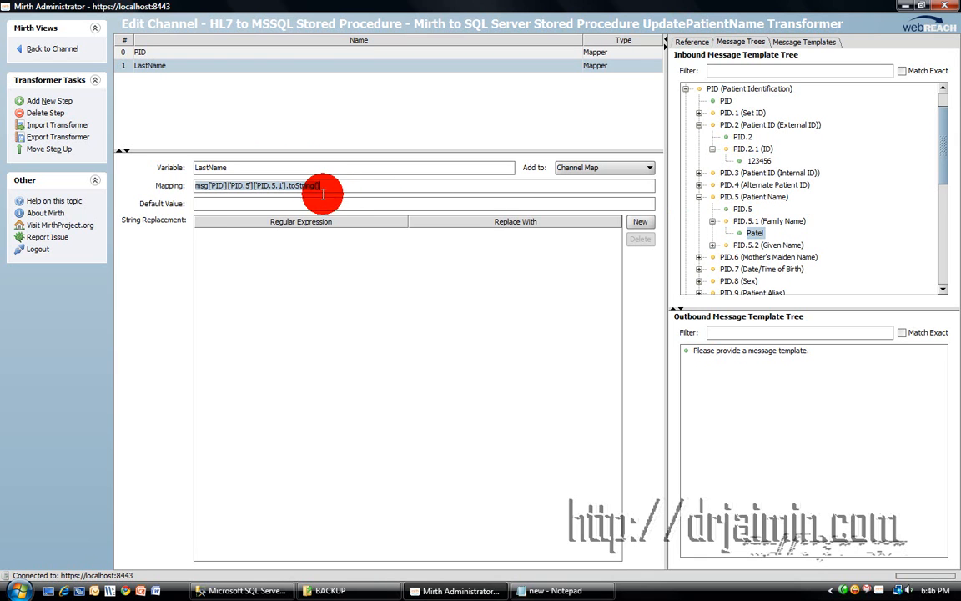
# Add a Mapper step named FirstName mapped to PID.5.2 given name, then go back to the channel.
pyautogui.click(75, 102)
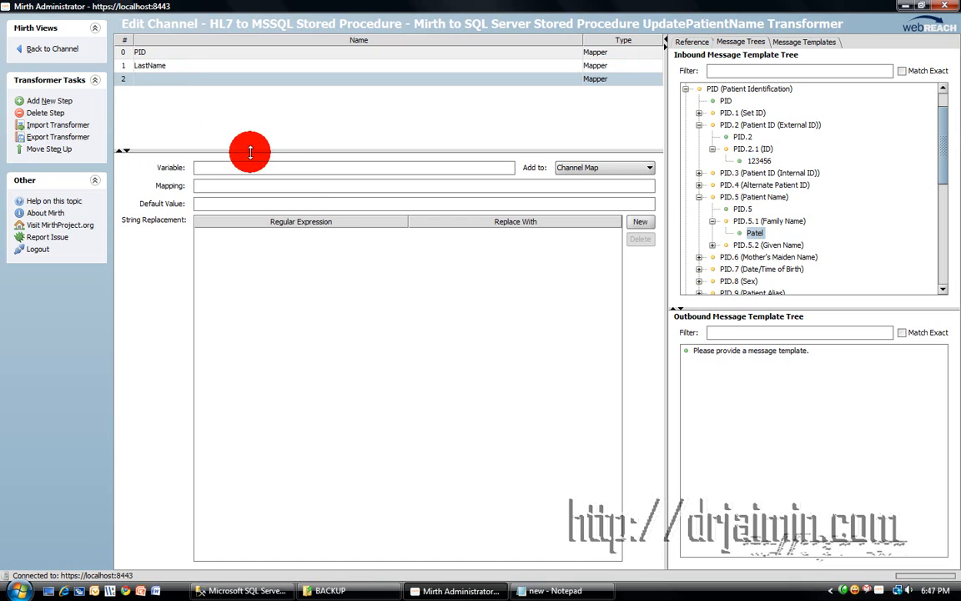
pyautogui.click(292, 169)
pyautogui.write('FirstName')
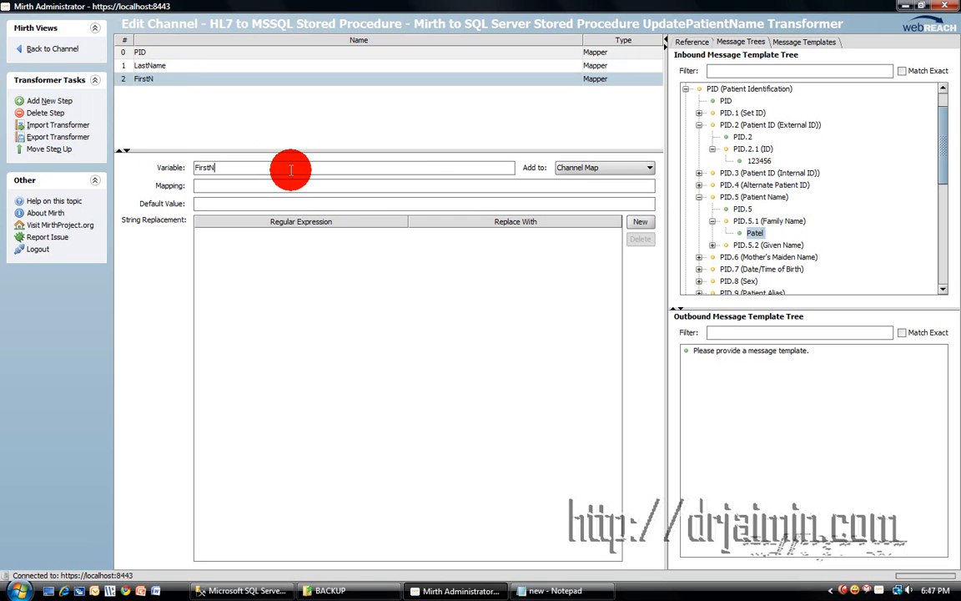
pyautogui.click(728, 247)
pyautogui.click(712, 245)
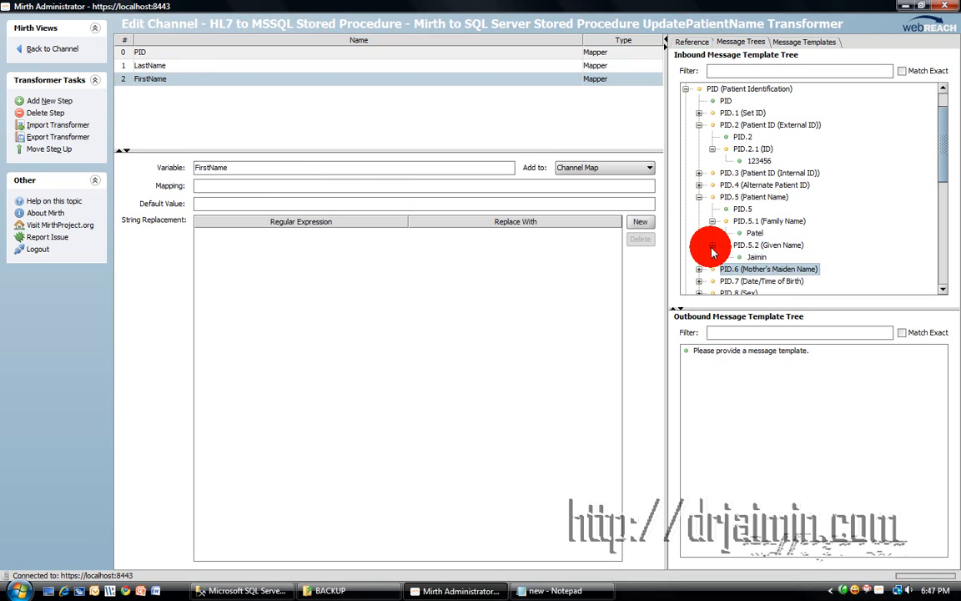
pyautogui.moveTo(693, 261); pyautogui.dragTo(247, 185)
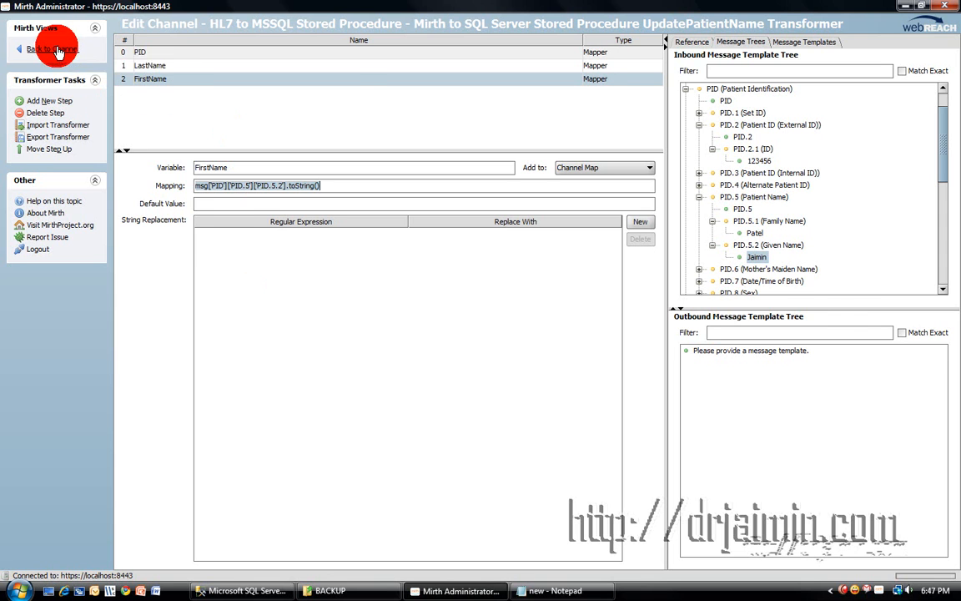
pyautogui.click(52, 50)
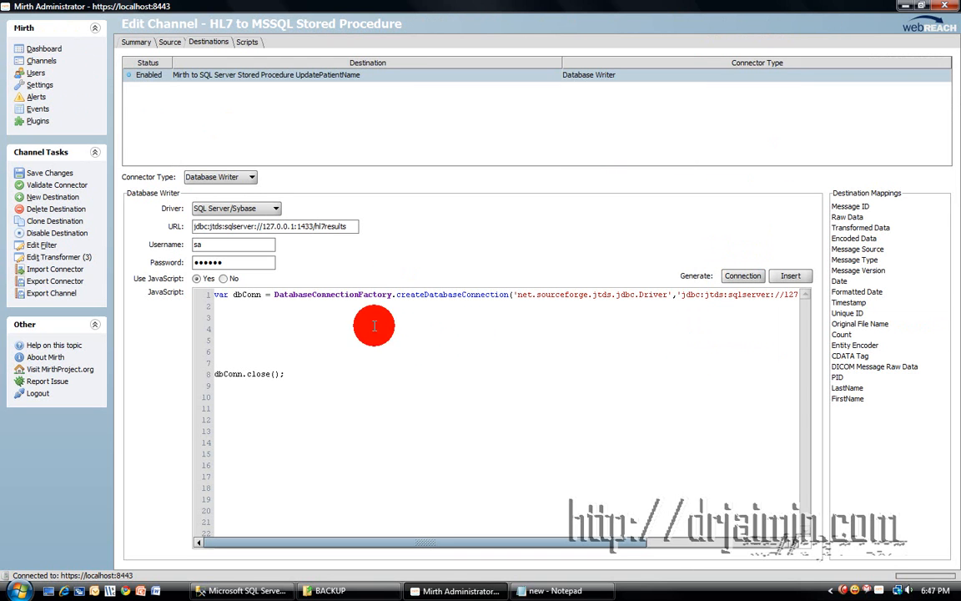
# Write var result = 0; on script line 4 and var sql = ""; on line 5.
pyautogui.click(848, 389)
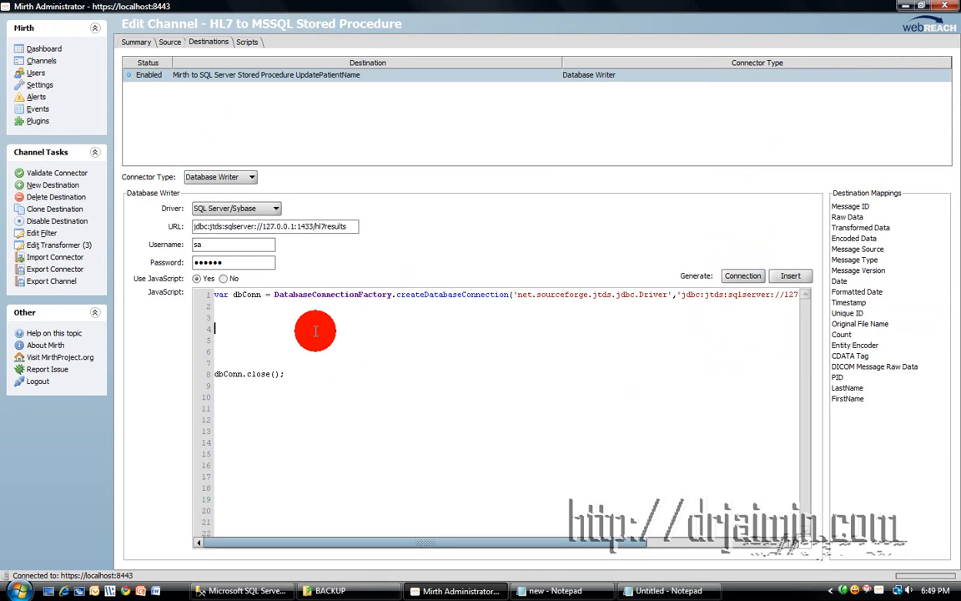
pyautogui.click(314, 328)
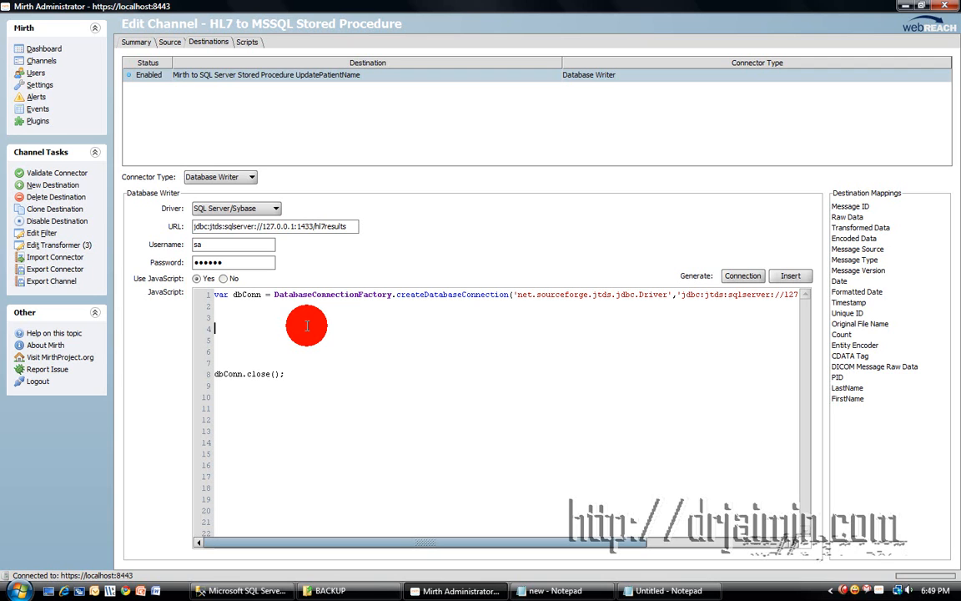
pyautogui.write('var')
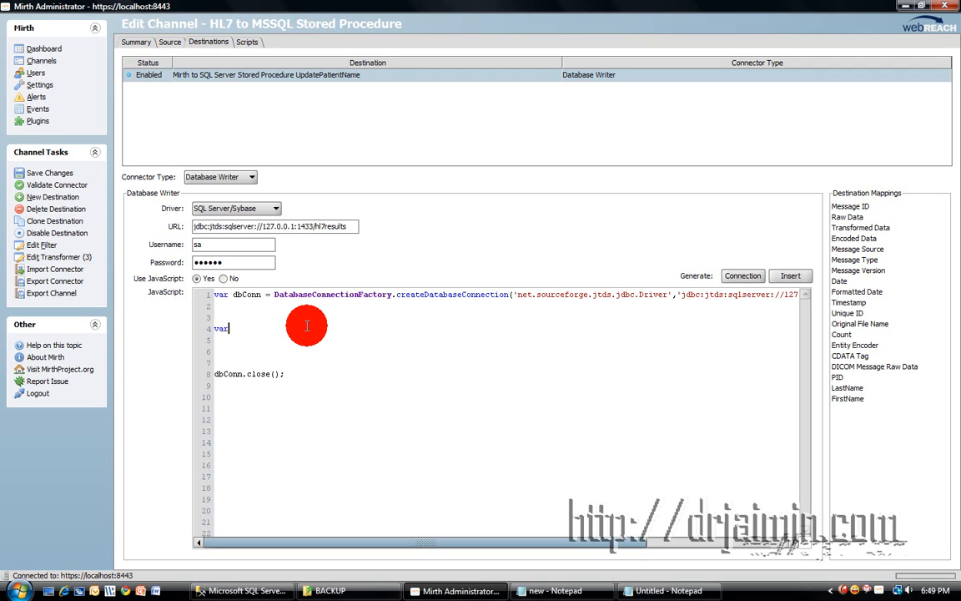
pyautogui.write(' result = 0;')
pyautogui.press('Return')
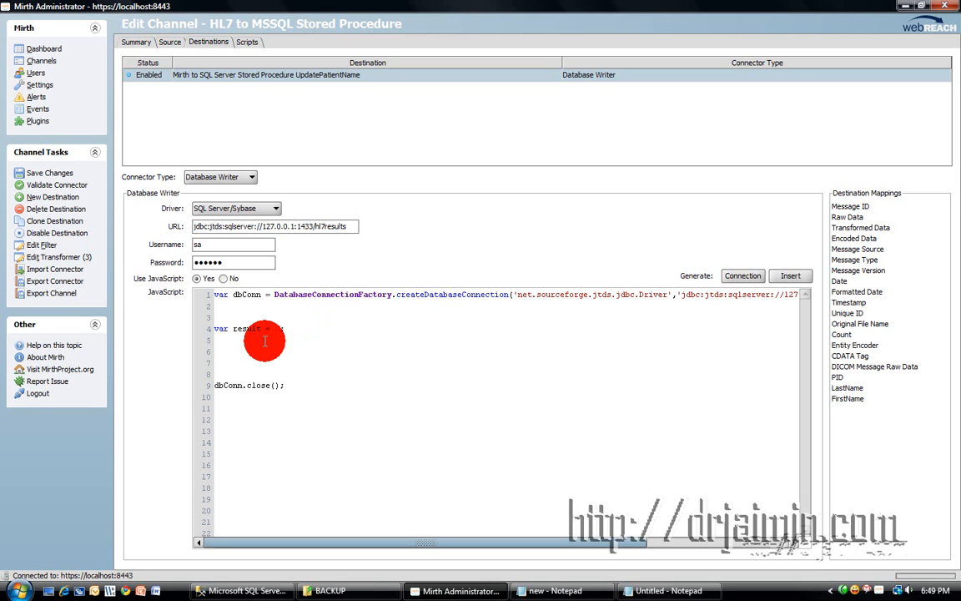
pyautogui.write('var sql =')
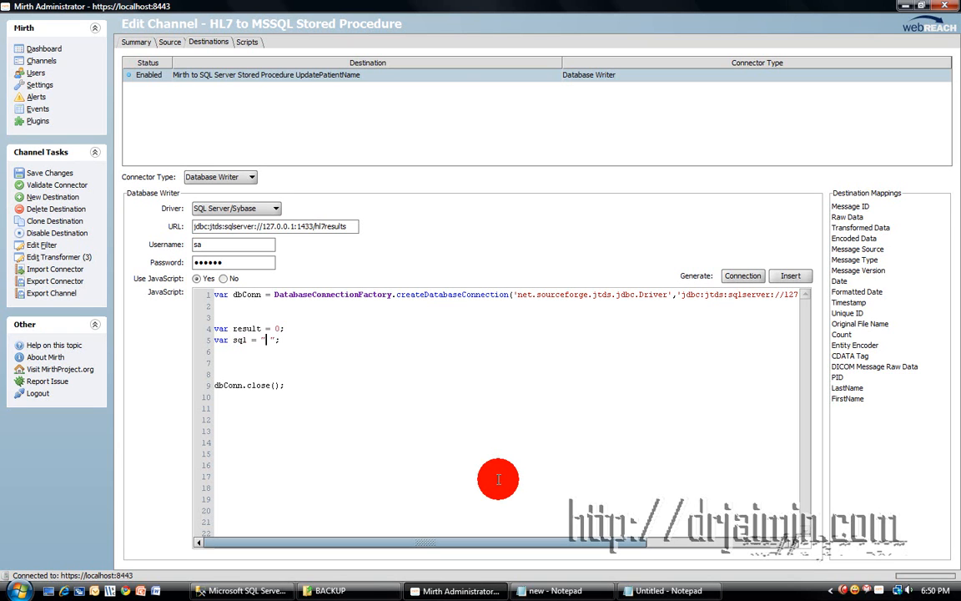
# Fill the sql string with EXEC UpdatePatientName '123456', followed by a comma.
pyautogui.write('EXEC UpdatepatientNa')
pyautogui.press('Left')
pyautogui.press('Left')
pyautogui.press('Left')
pyautogui.press('Left')
pyautogui.press('Left')
pyautogui.press('Left')
pyautogui.press('Left')
pyautogui.press('Left')
pyautogui.press('Left')
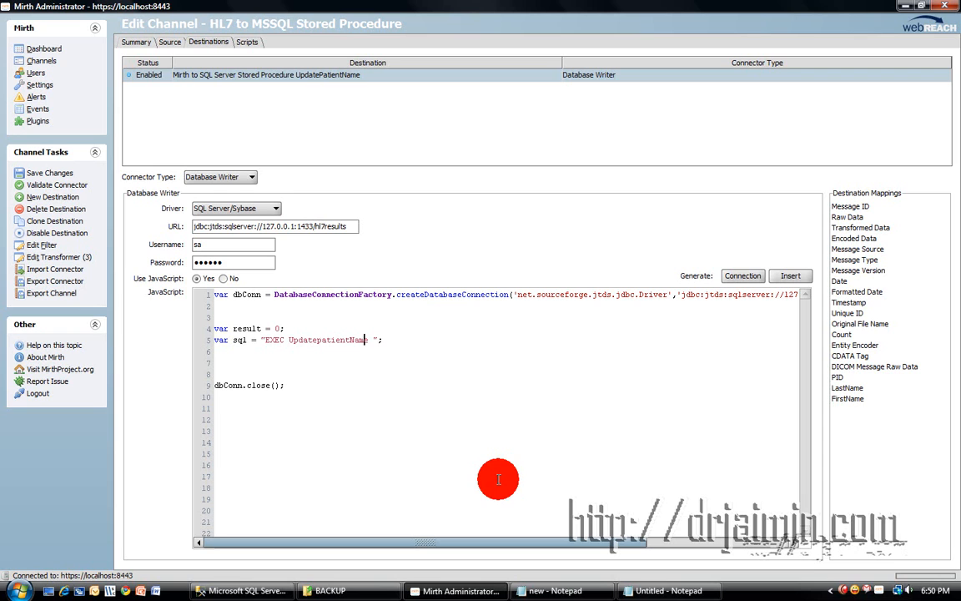
pyautogui.press('Left')
pyautogui.press('BackSpace')
pyautogui.write('P')
pyautogui.press('Right')
pyautogui.press('Right')
pyautogui.press('Right')
pyautogui.press('Right')
pyautogui.press('Right')
pyautogui.press('Right')
pyautogui.press('Right')
pyautogui.press('Right')
pyautogui.press('Right')
pyautogui.press('Right')
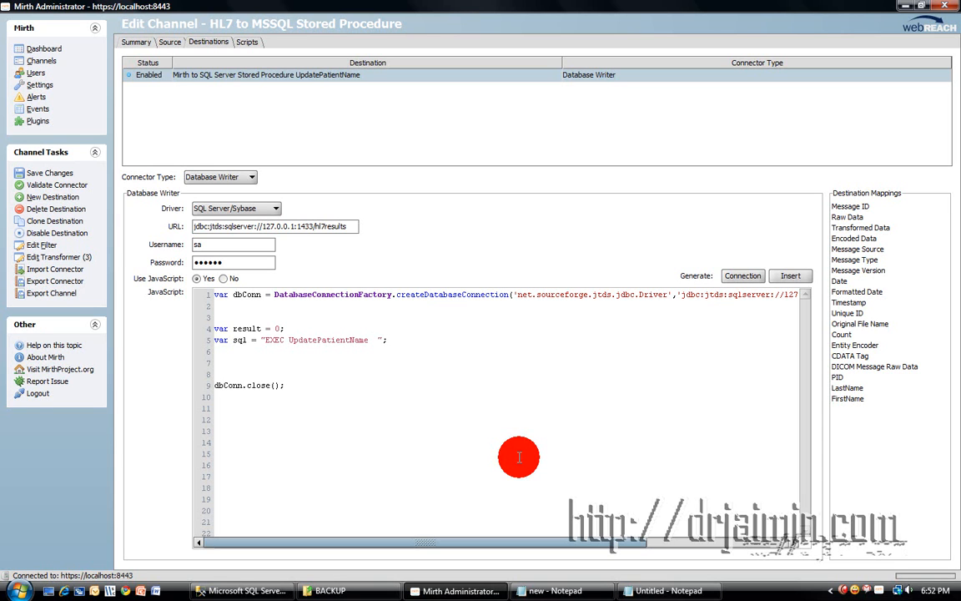
pyautogui.write("''123456")
pyautogui.press('Right')
pyautogui.write(',')
pyautogui.click(246, 591)
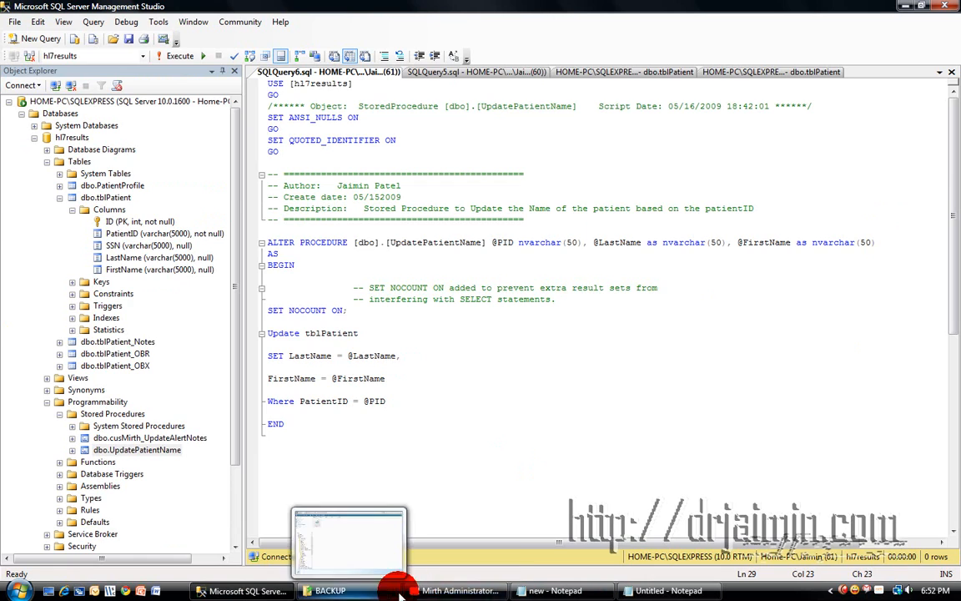
pyautogui.click(432, 593)
pyautogui.write("'")
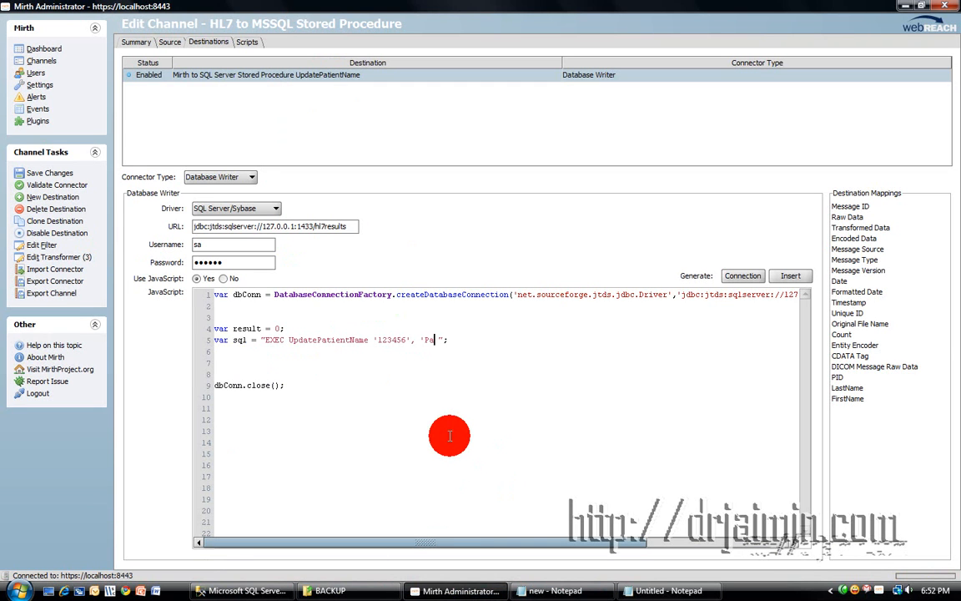
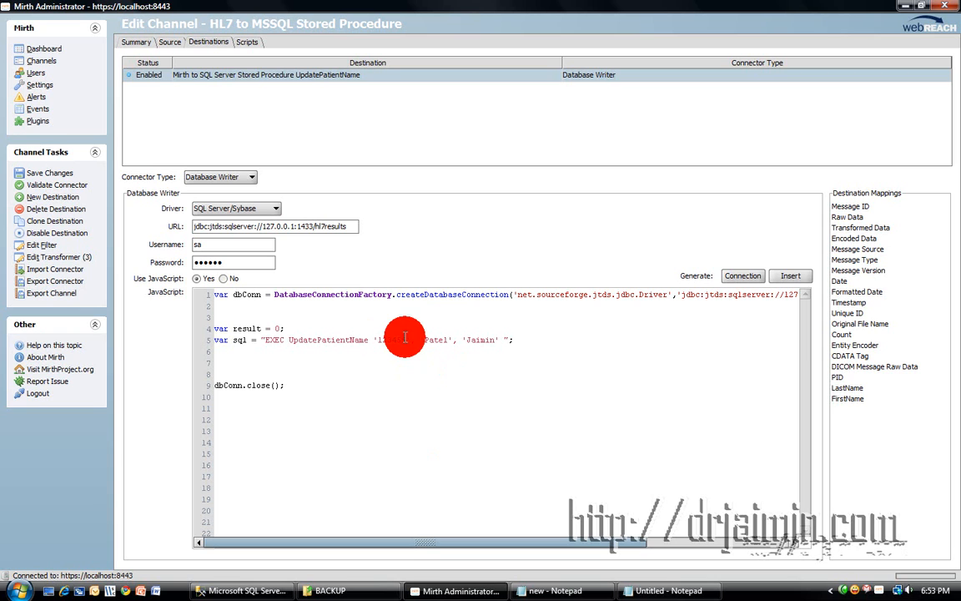
# Insert "+ before the 123456 PID argument to begin string concatenation.
pyautogui.write('"')
pyautogui.write('+')
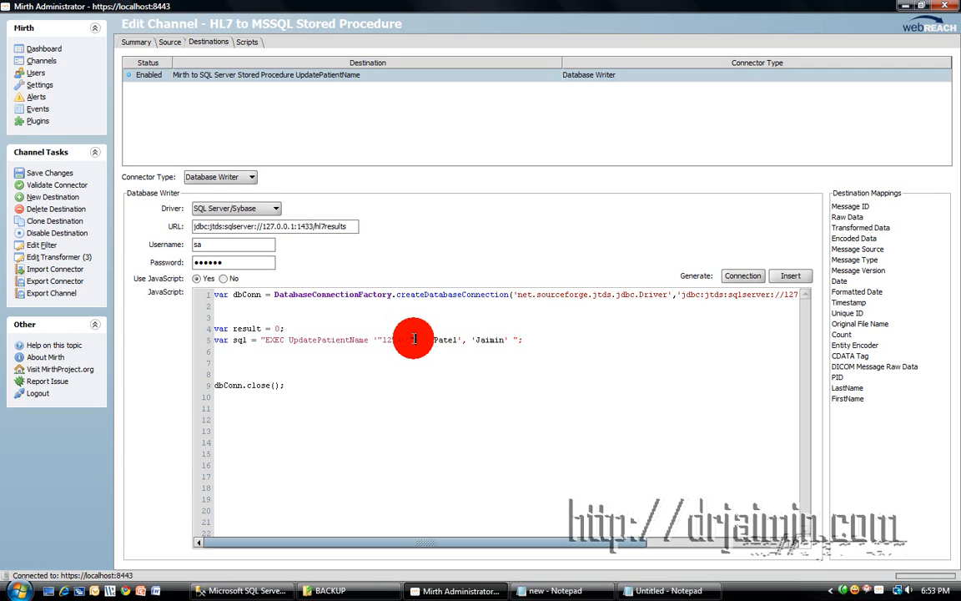
# Replace the hard-coded 123456 with the $('PID') mapping, wrapped in + concatenation.
pyautogui.moveTo(382, 339); pyautogui.dragTo(411, 341)
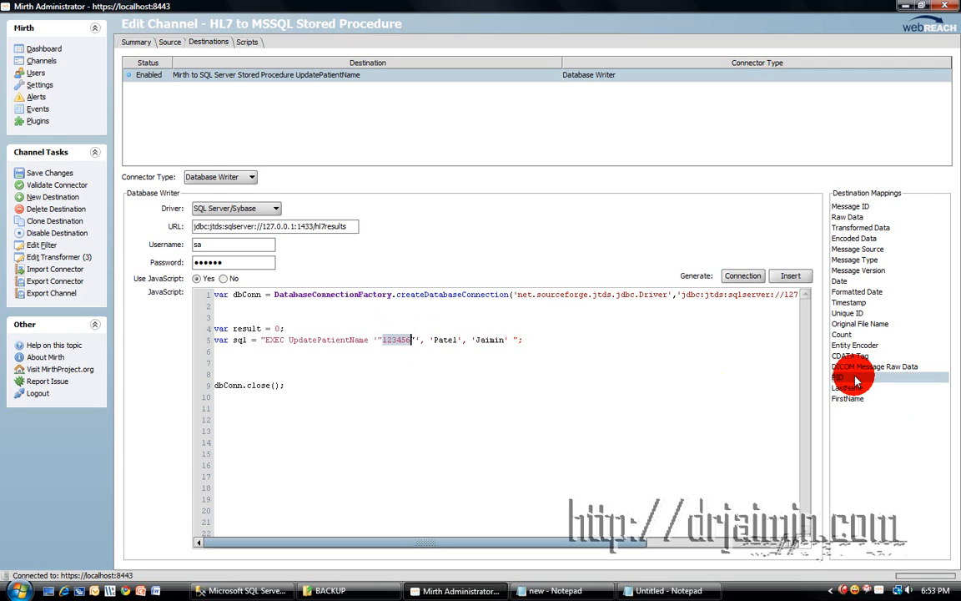
pyautogui.moveTo(838, 377); pyautogui.dragTo(384, 338)
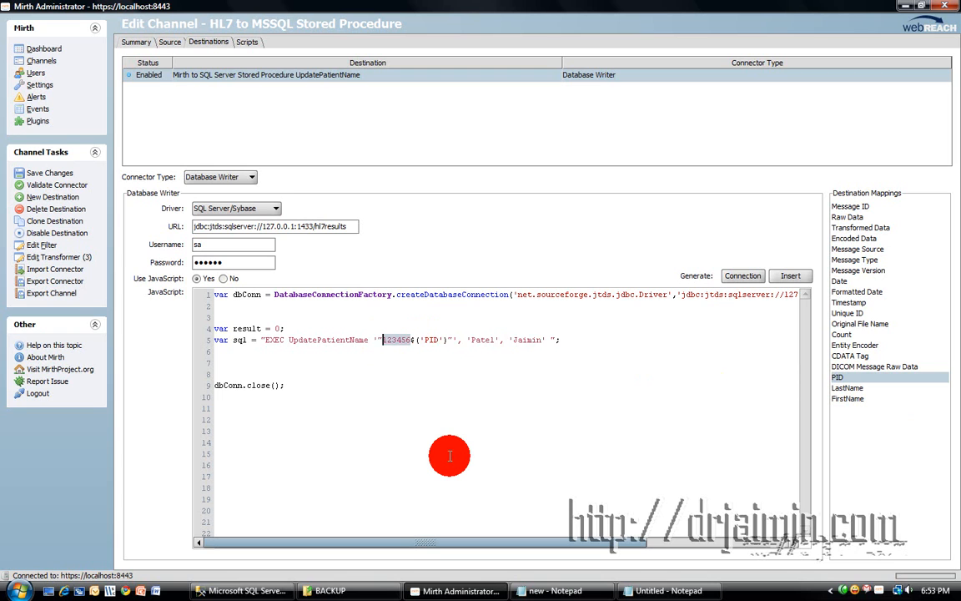
pyautogui.press('BackSpace')
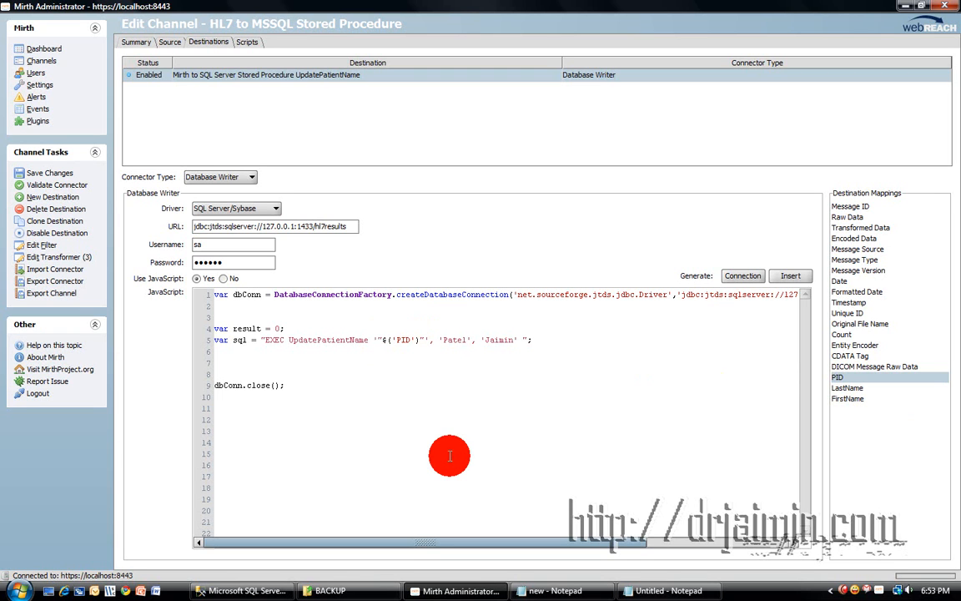
pyautogui.write('+')
pyautogui.press('Right')
pyautogui.press('Right')
pyautogui.press('Right')
pyautogui.press('Right')
pyautogui.press('Right')
pyautogui.press('Right')
pyautogui.press('Right')
pyautogui.press('Right')
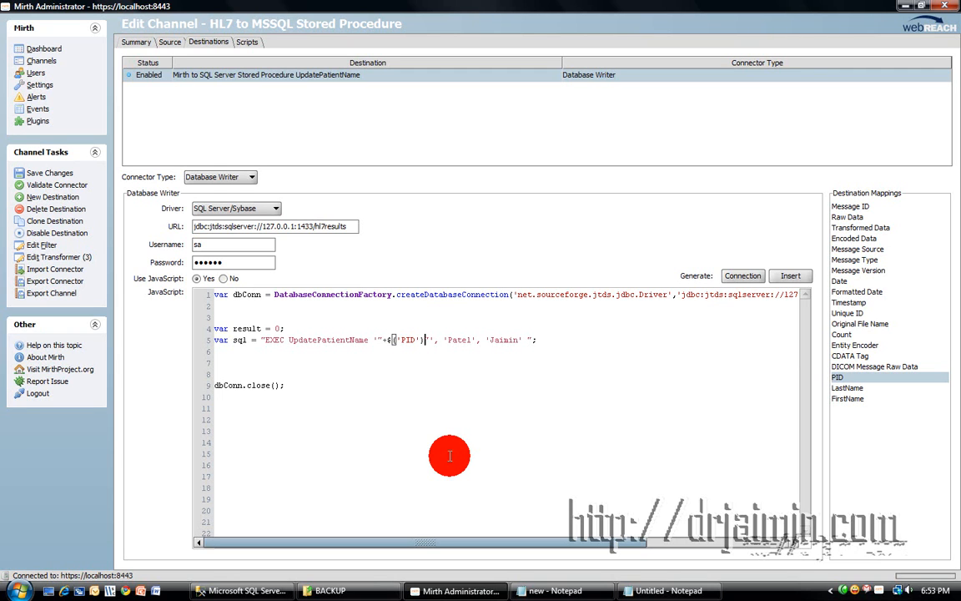
pyautogui.write('+')
# Replace the sample last name with the $('LastName') mapping, concatenated with quotes and plus signs.
pyautogui.click(476, 340)
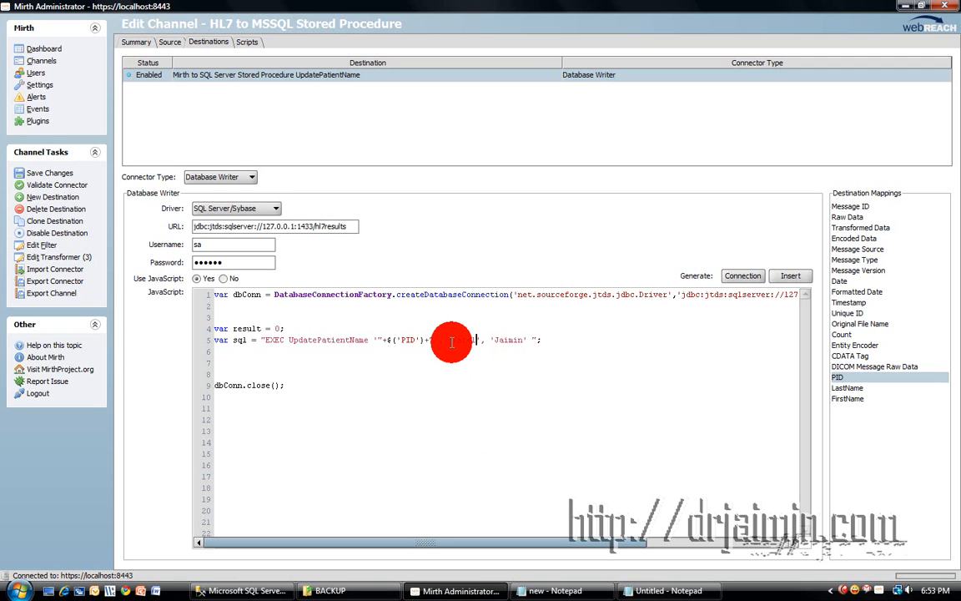
pyautogui.moveTo(454, 341); pyautogui.dragTo(476, 342)
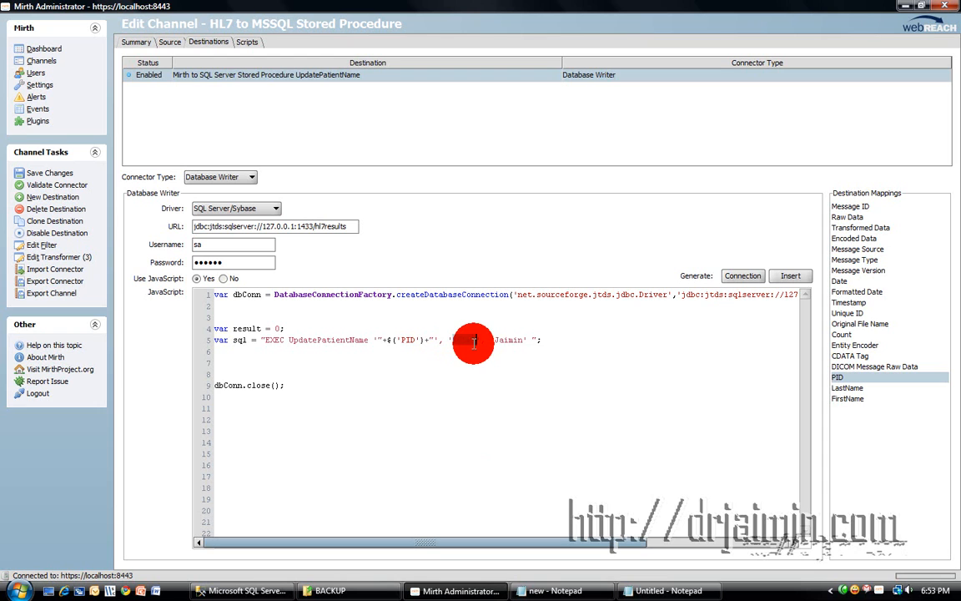
pyautogui.press('Delete')
pyautogui.moveTo(855, 387); pyautogui.dragTo(455, 339)
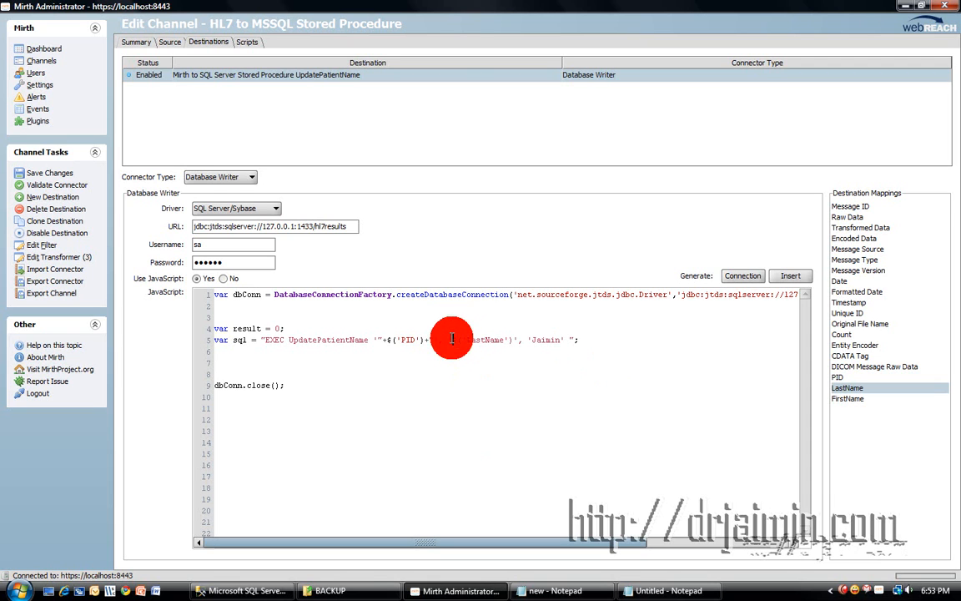
pyautogui.write('+')
pyautogui.press('Right')
pyautogui.press('Right')
pyautogui.press('Right')
pyautogui.press('Right')
pyautogui.press('Right')
pyautogui.press('Right')
pyautogui.press('Right')
pyautogui.press('Right')
pyautogui.press('Right')
pyautogui.press('Right')
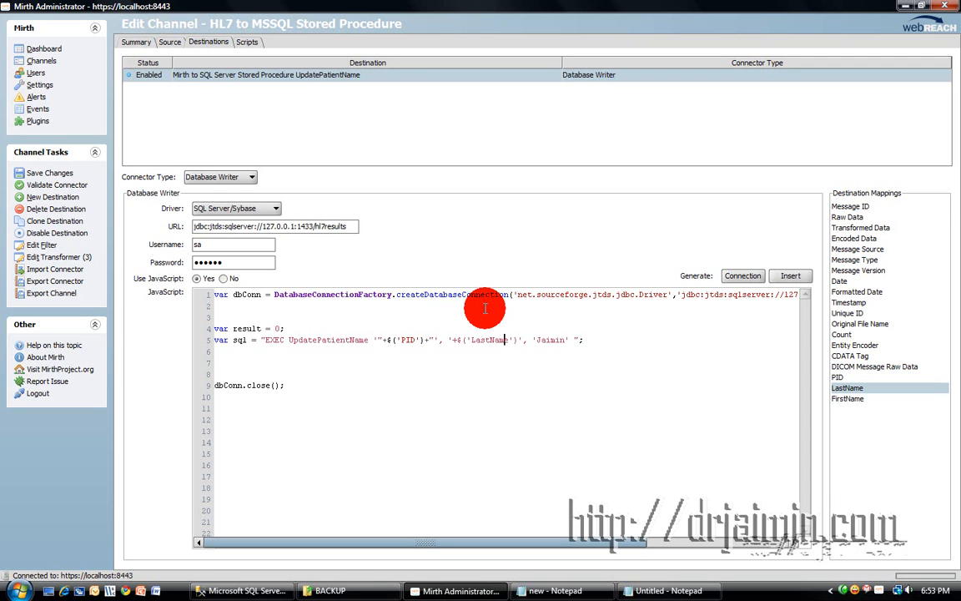
pyautogui.press('Right')
pyautogui.press('Right')
pyautogui.press('Right')
pyautogui.write('+')
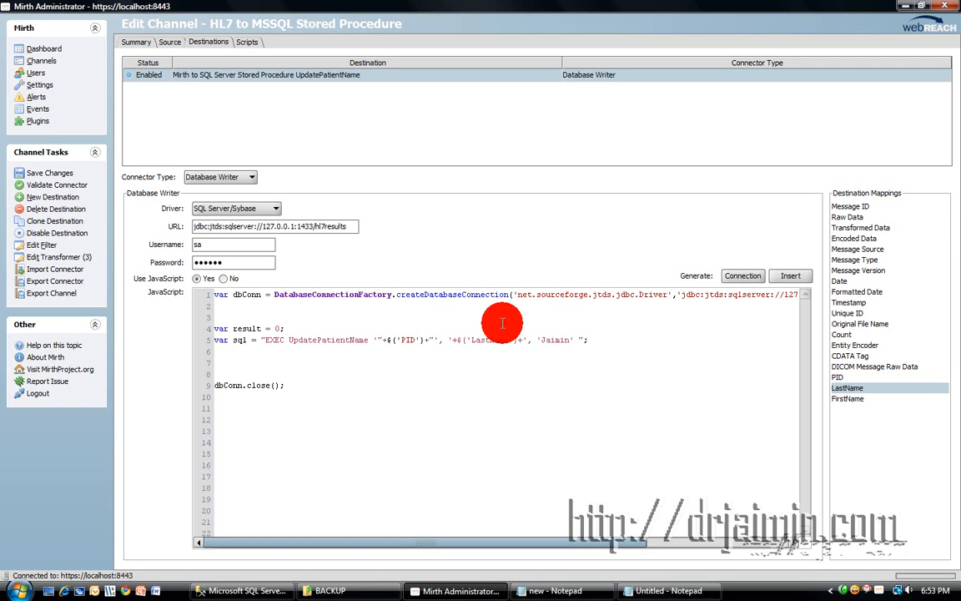
pyautogui.click(453, 340)
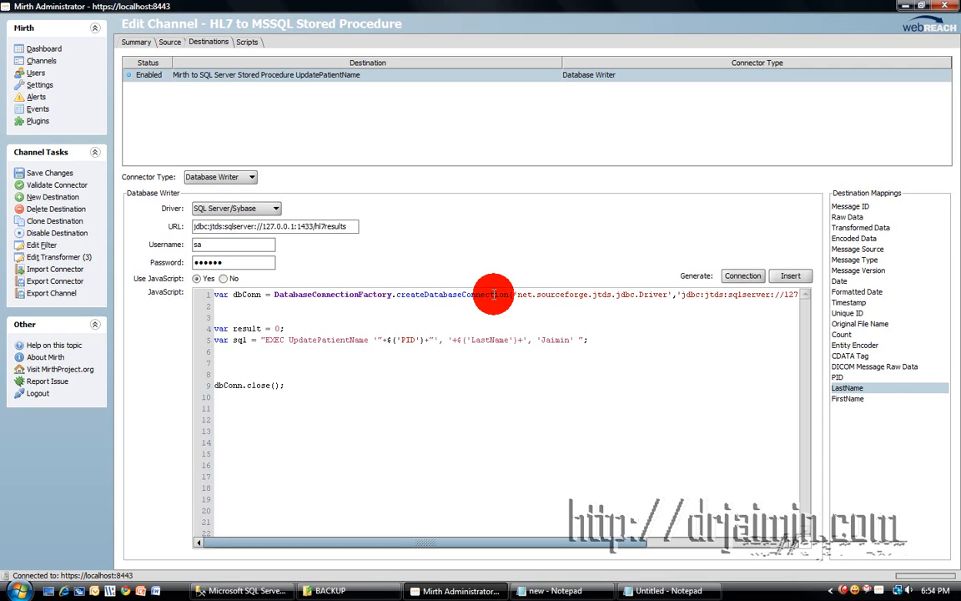
pyautogui.write('"')
pyautogui.press('Right')
pyautogui.press('Right')
pyautogui.press('Right')
pyautogui.press('Right')
pyautogui.press('Right')
pyautogui.press('Right')
pyautogui.press('Right')
pyautogui.press('Right')
pyautogui.press('Right')
pyautogui.press('Right')
pyautogui.press('Right')
pyautogui.press('Right')
pyautogui.press('Right')
pyautogui.press('Right')
pyautogui.press('Right')
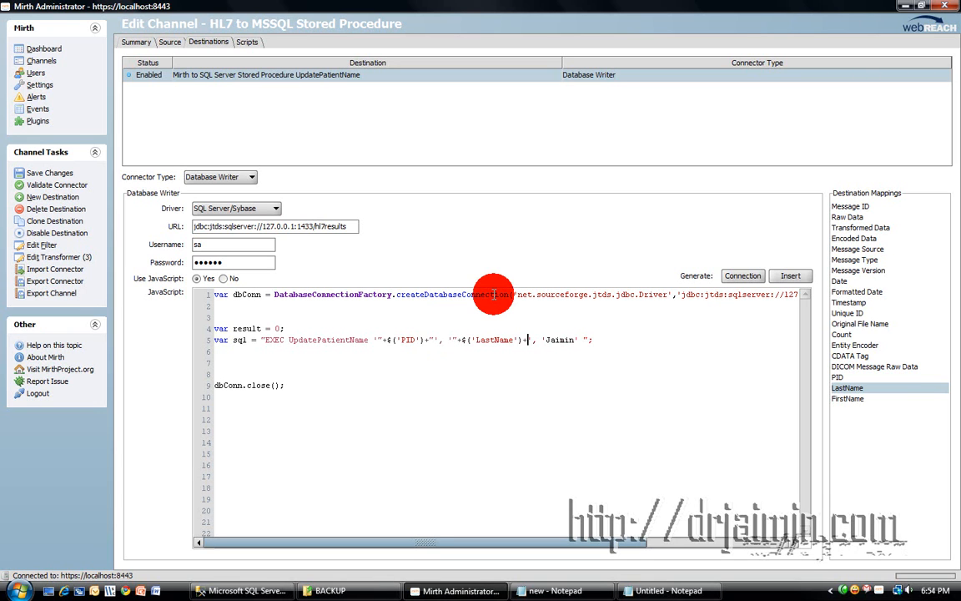
pyautogui.write('"')
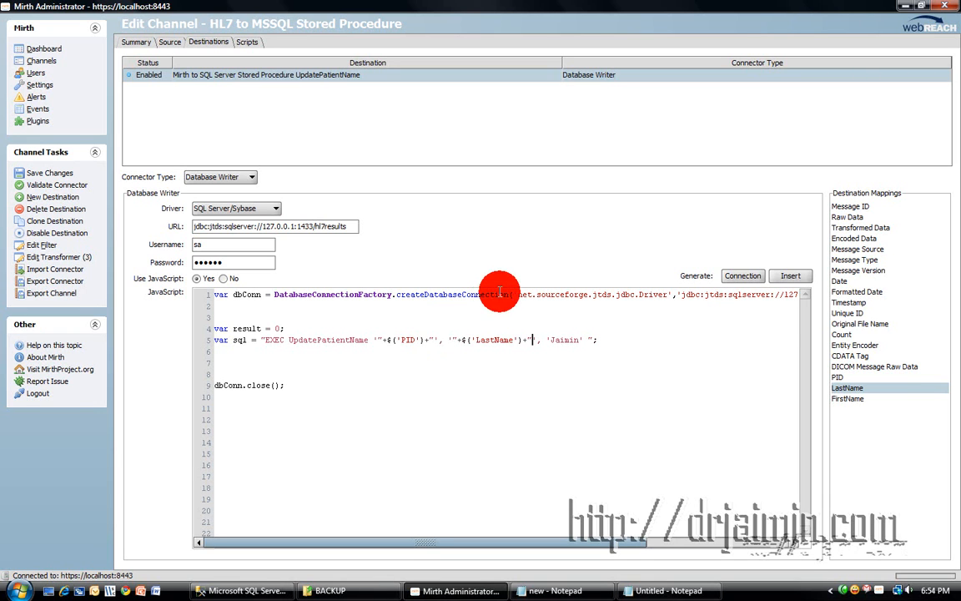
# Replace the sample first name with the $('FirstName') mapping, concatenated with quotes and plus signs.
pyautogui.doubleClick(564, 339)
pyautogui.press('Delete')
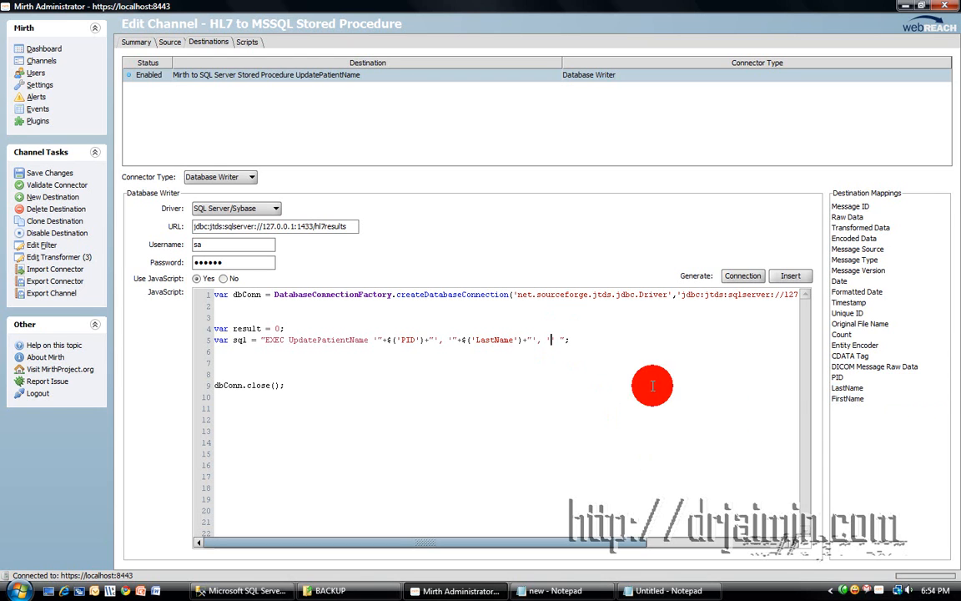
pyautogui.moveTo(845, 398); pyautogui.dragTo(607, 339)
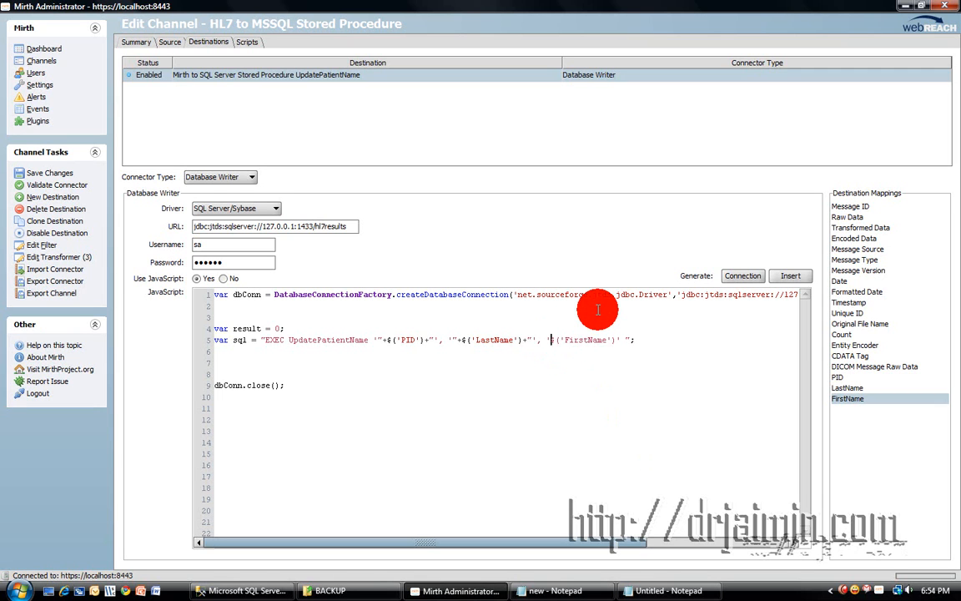
pyautogui.write('"+')
pyautogui.press('Right')
pyautogui.press('Right')
pyautogui.press('Right')
pyautogui.press('Right')
pyautogui.press('Right')
pyautogui.press('Right')
pyautogui.press('Right')
pyautogui.press('Right')
pyautogui.press('Right')
pyautogui.press('Right')
pyautogui.press('Right')
pyautogui.press('Right')
pyautogui.press('Right')
pyautogui.press('Right')
pyautogui.write('"')
pyautogui.press('Left')
pyautogui.write('+')
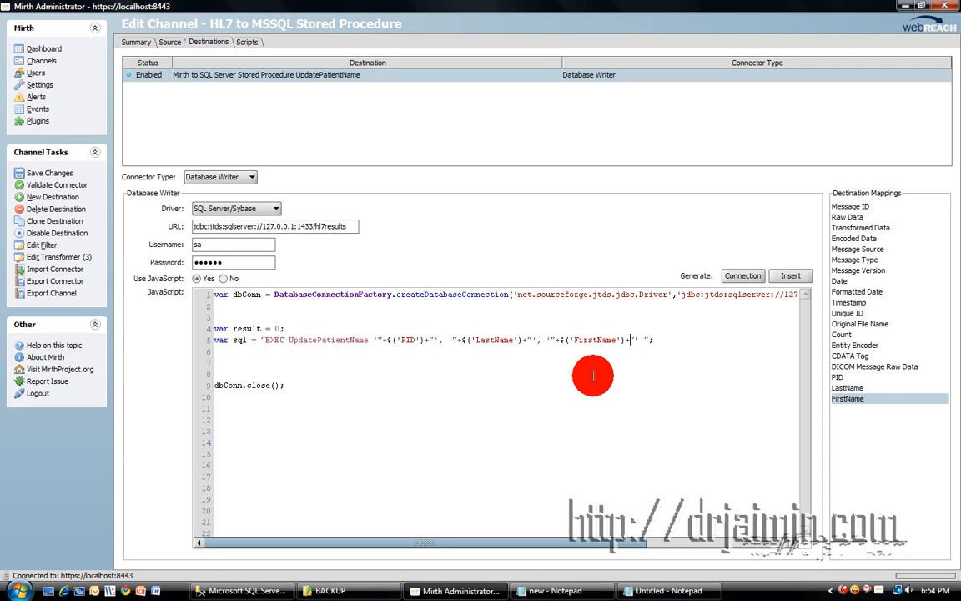
pyautogui.click(639, 340)
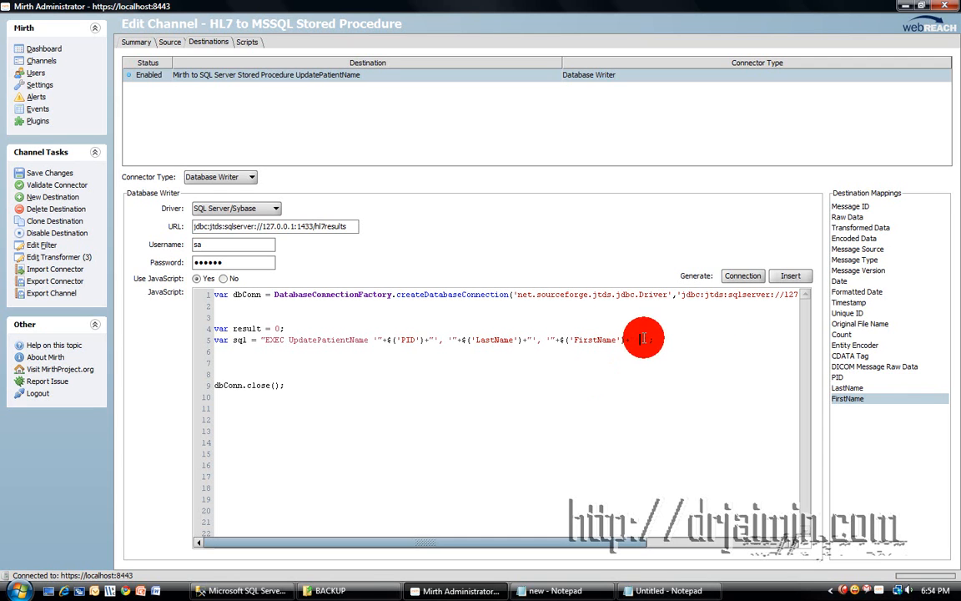
# Type the closing double quote that ends the EXEC string on line 5.
pyautogui.write('"\'";')
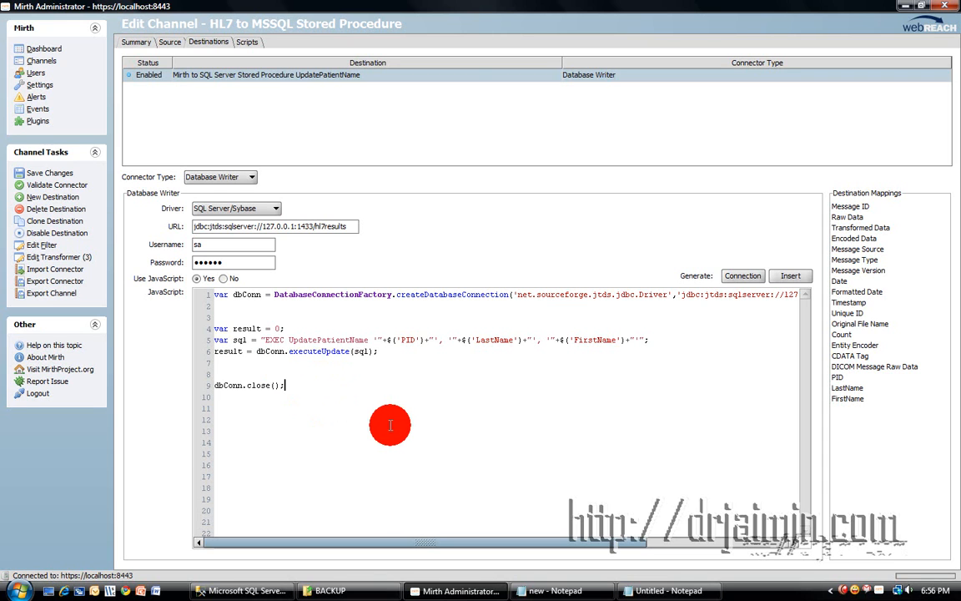
# Validate the Database Writer settings, save the channel, review its Source and Destinations, and return to Channels.
pyautogui.click(66, 189)
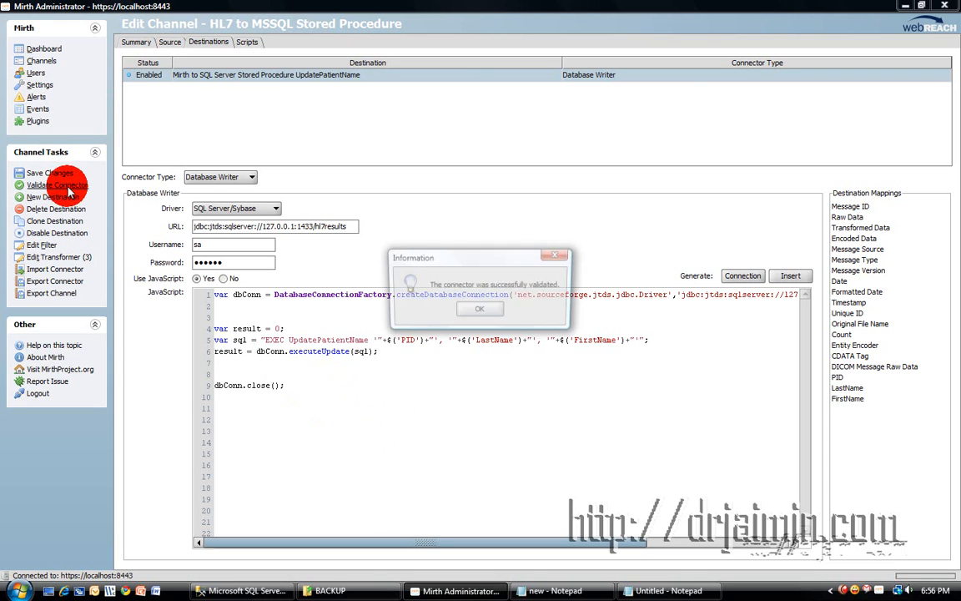
pyautogui.click(482, 310)
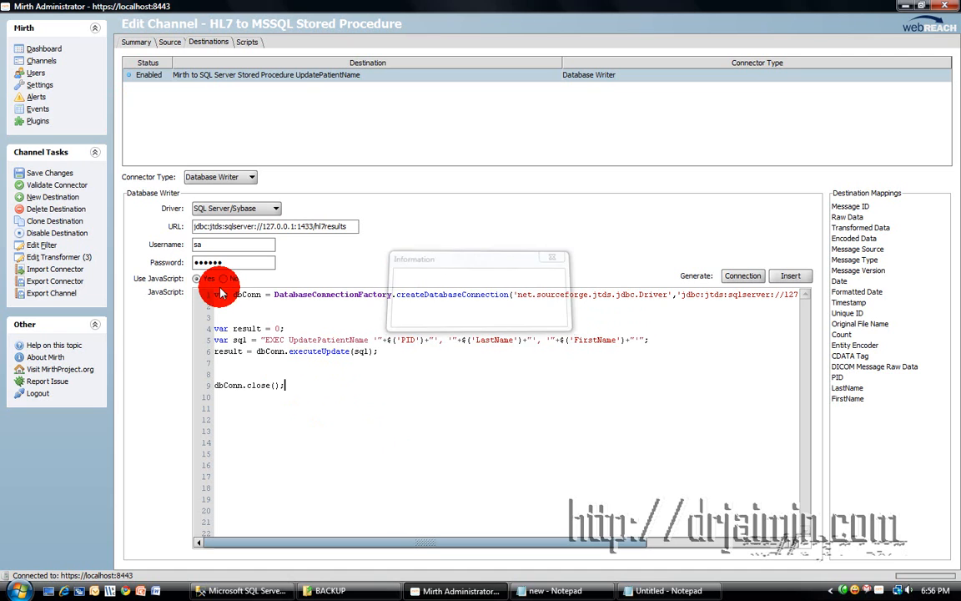
pyautogui.click(46, 172)
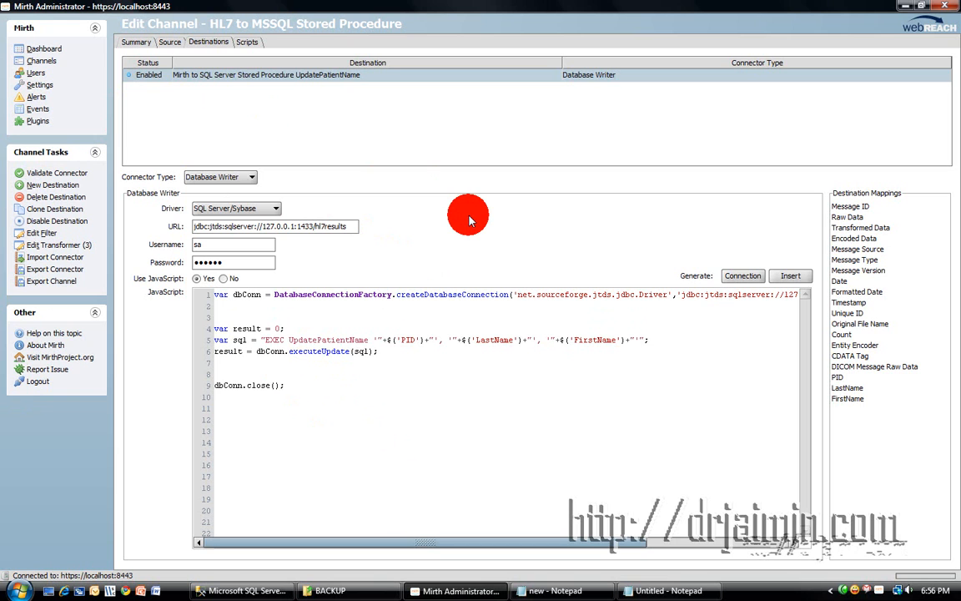
pyautogui.click(171, 42)
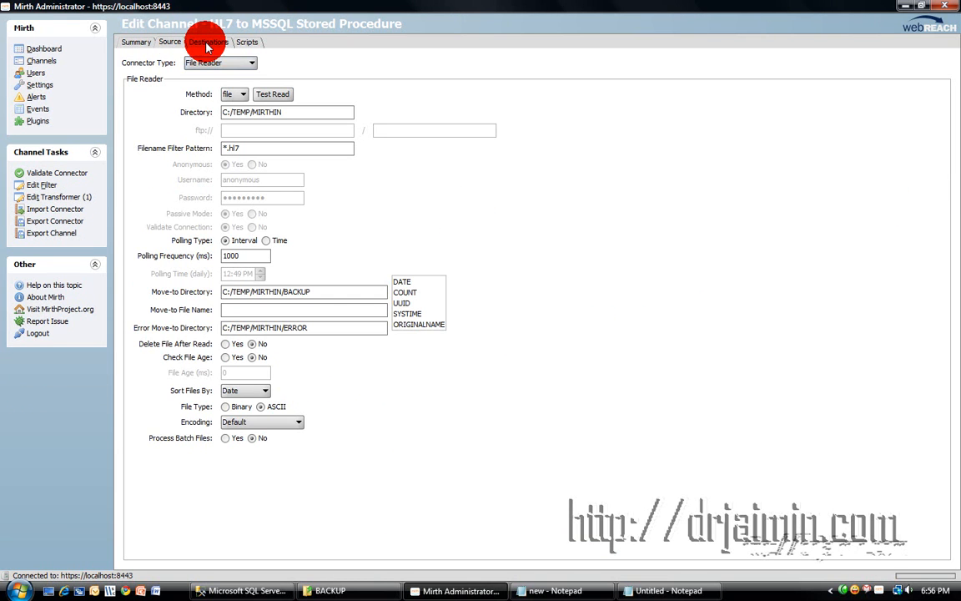
pyautogui.click(207, 44)
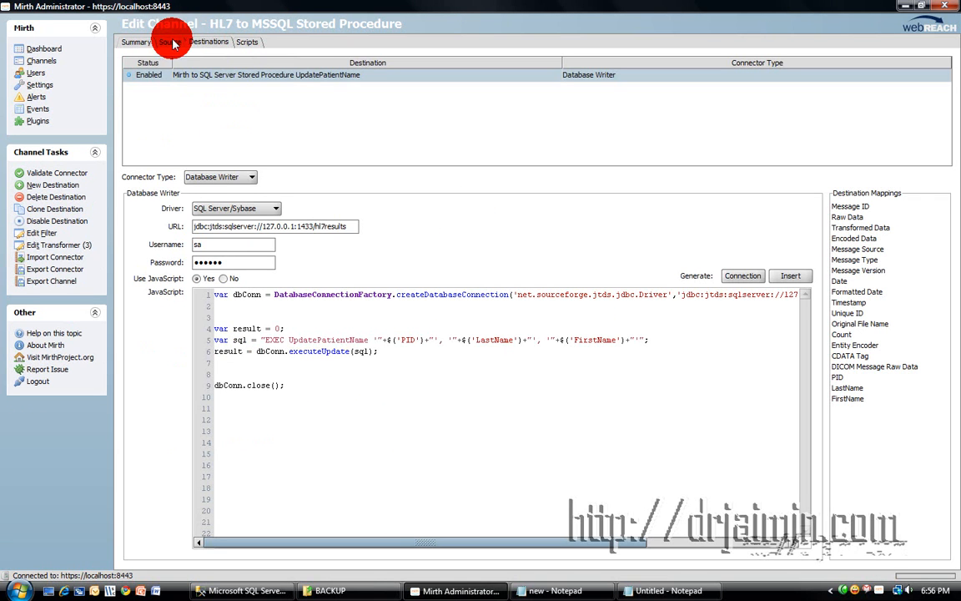
pyautogui.click(50, 64)
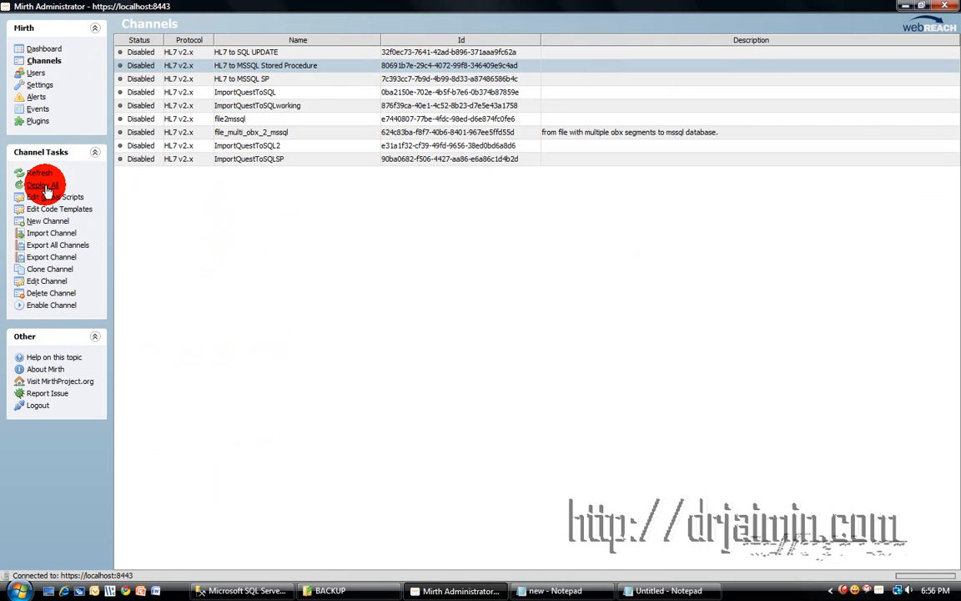
# Enable the 'HL7 to MSSQL Stored Procedure' channel and deploy all channels.
pyautogui.rightClick(249, 70)
pyautogui.click(302, 222)
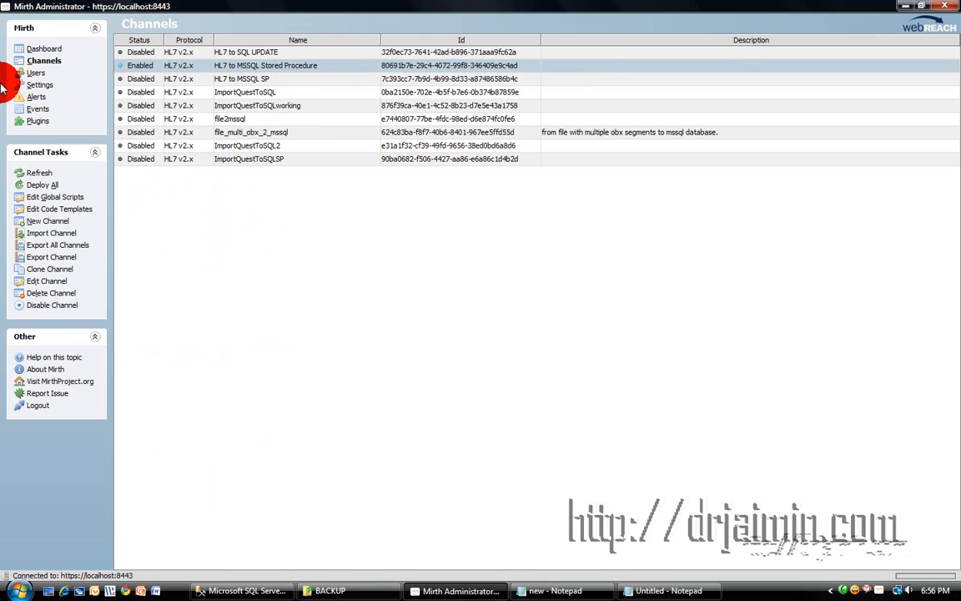
pyautogui.click(42, 185)
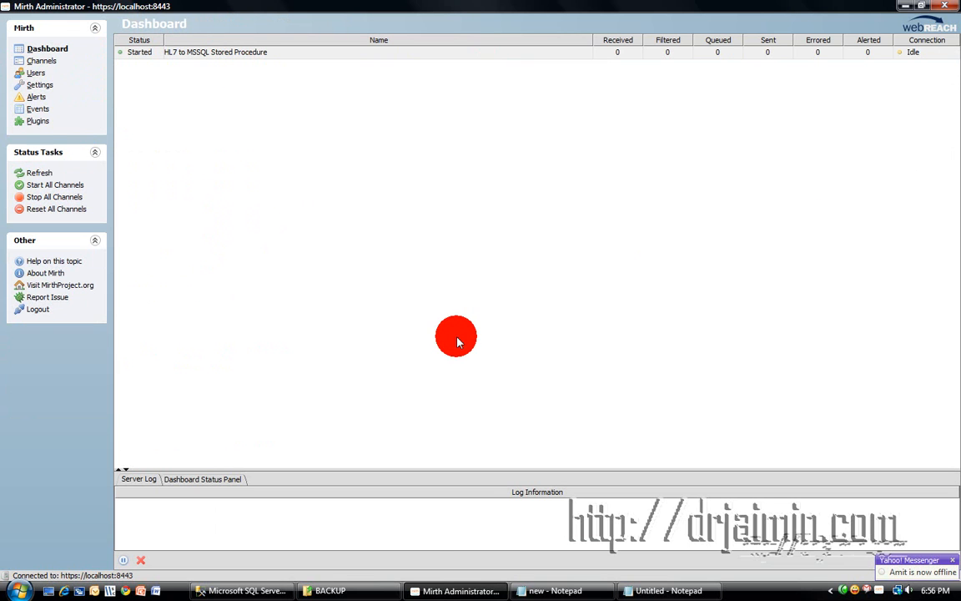
# Copy the 'new' message file from the BACKUP folder and go up to MIRTHIN.
pyautogui.click(354, 588)
pyautogui.rightClick(198, 130)
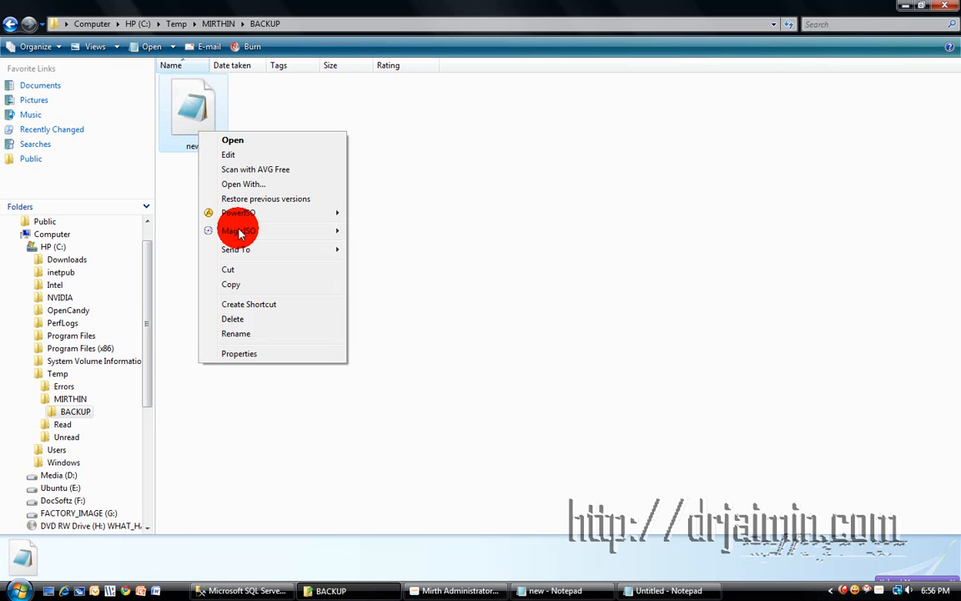
pyautogui.click(245, 285)
pyautogui.click(11, 24)
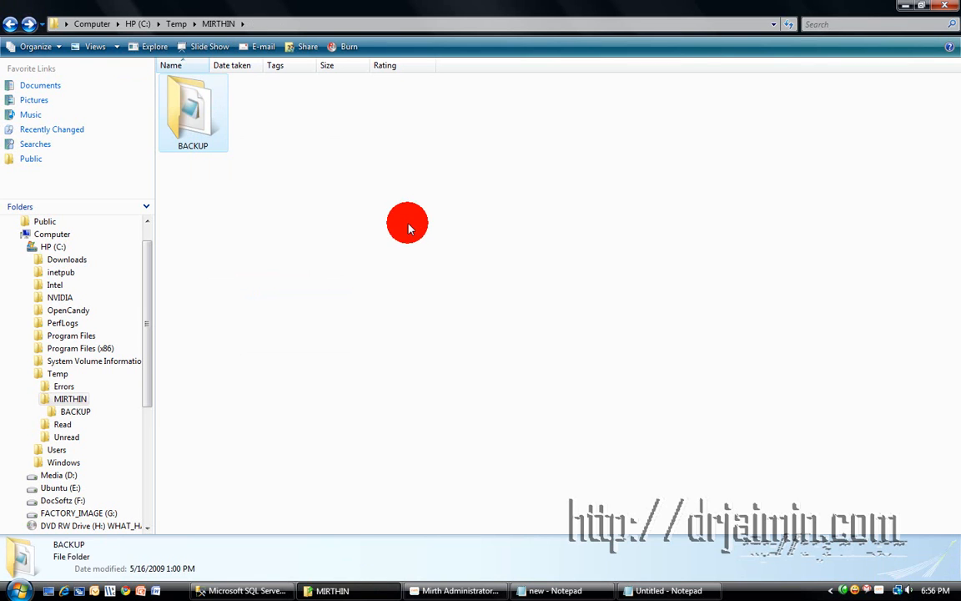
pyautogui.rightClick(367, 189)
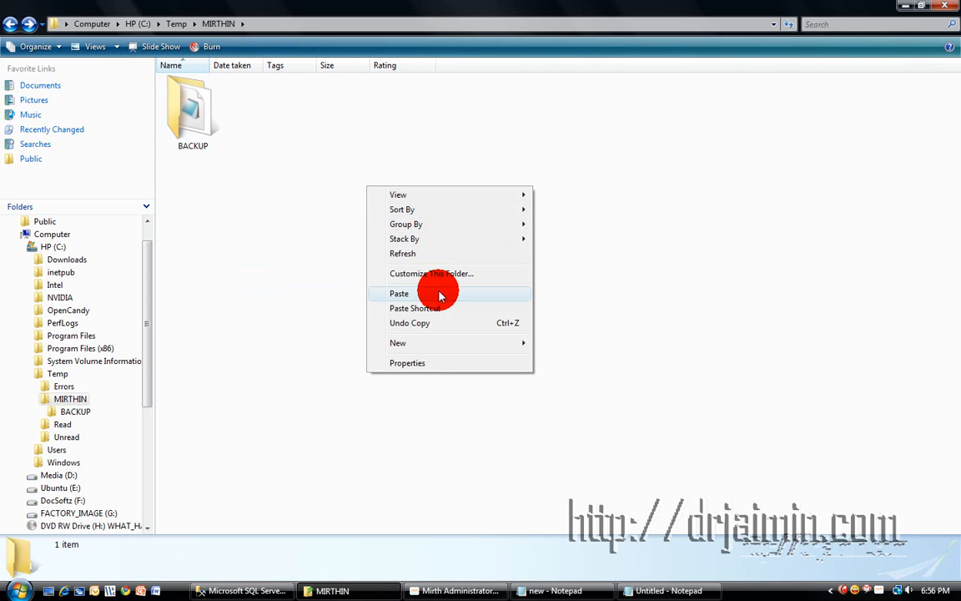
pyautogui.click(237, 589)
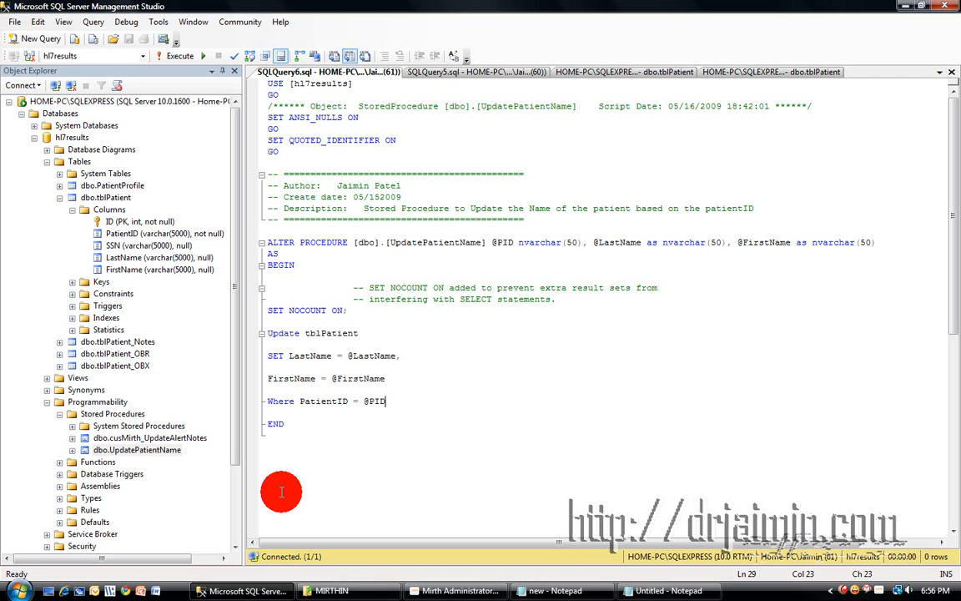
# Open tblPatient's top 200 rows, then paste the 'new' file into MIRTHIN for Mirth pickup.
pyautogui.rightClick(113, 199)
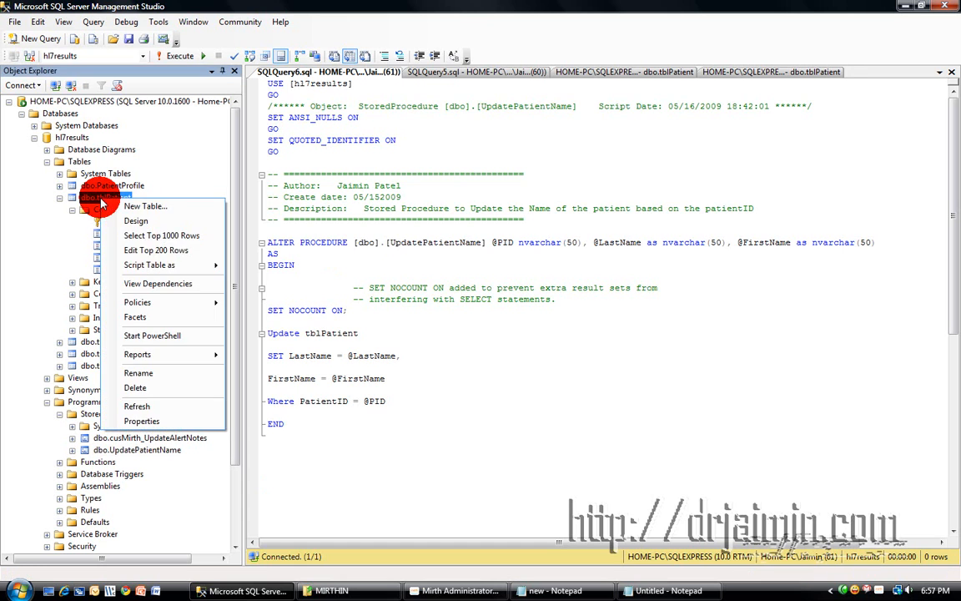
pyautogui.click(158, 252)
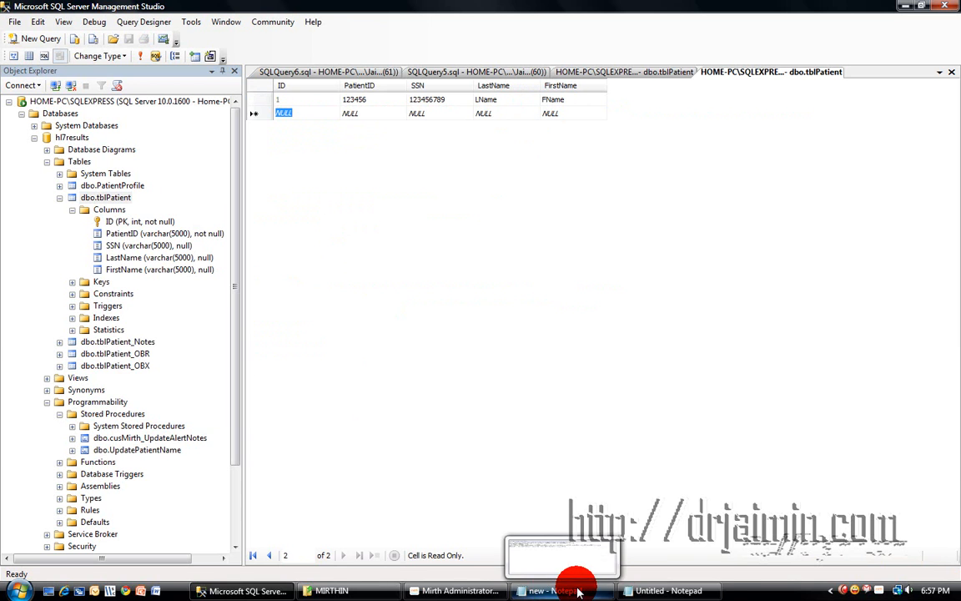
pyautogui.moveTo(461, 589)
pyautogui.click(317, 590)
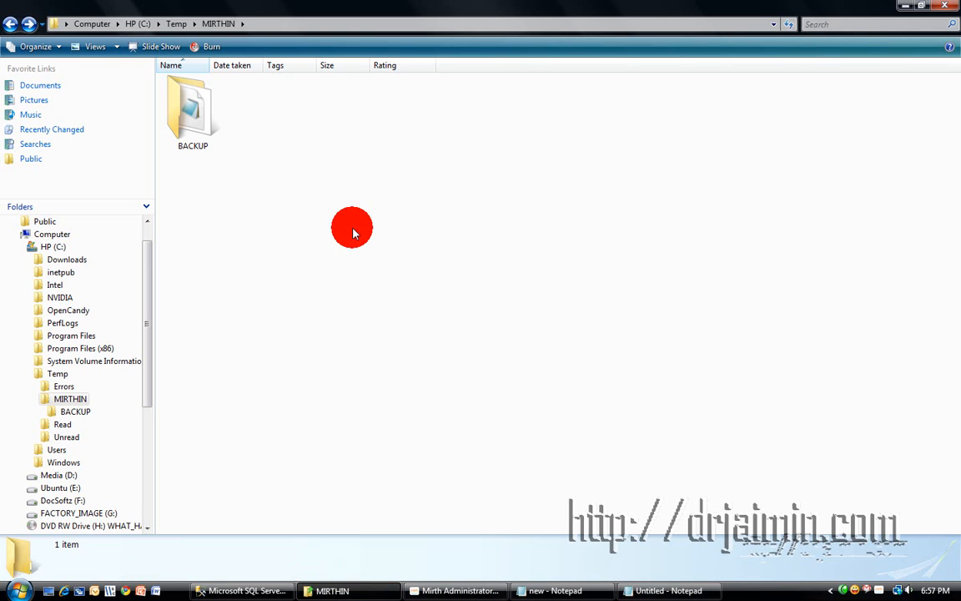
pyautogui.rightClick(344, 197)
pyautogui.click(388, 303)
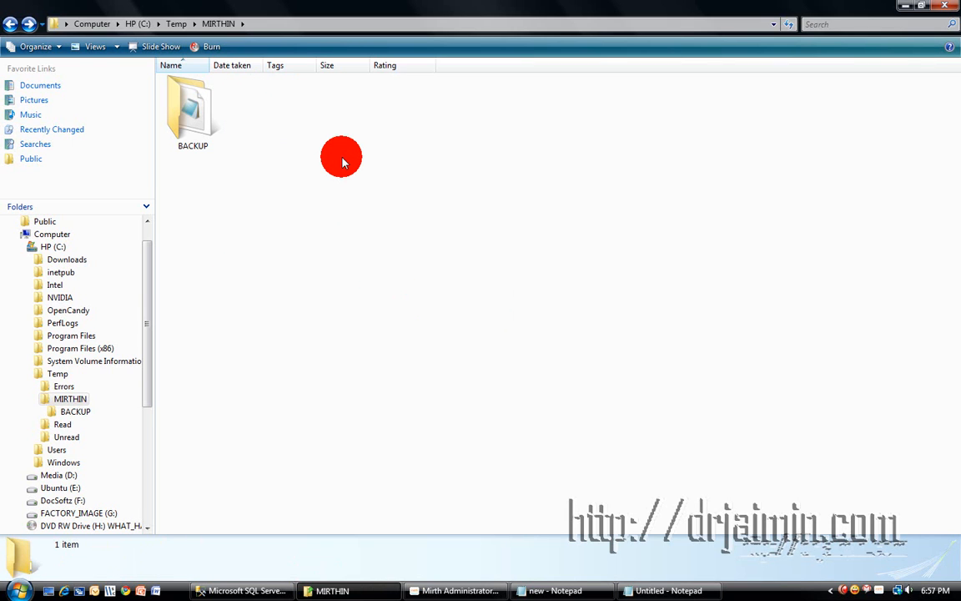
pyautogui.click(217, 589)
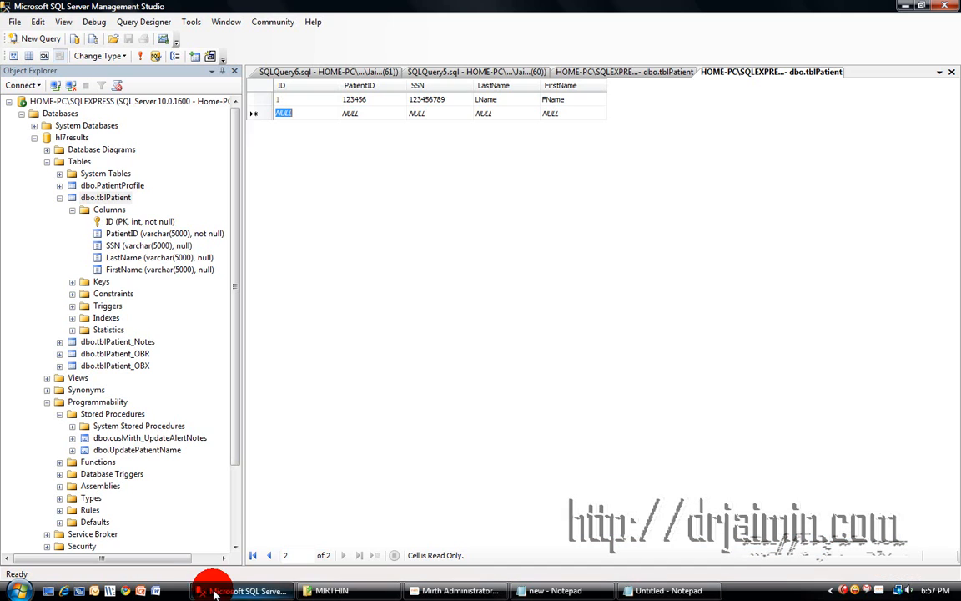
# Close the SQLQuery5 and SQLQuery6 tabs and reopen tblPatient's rows to confirm the updated names.
pyautogui.rightClick(380, 74)
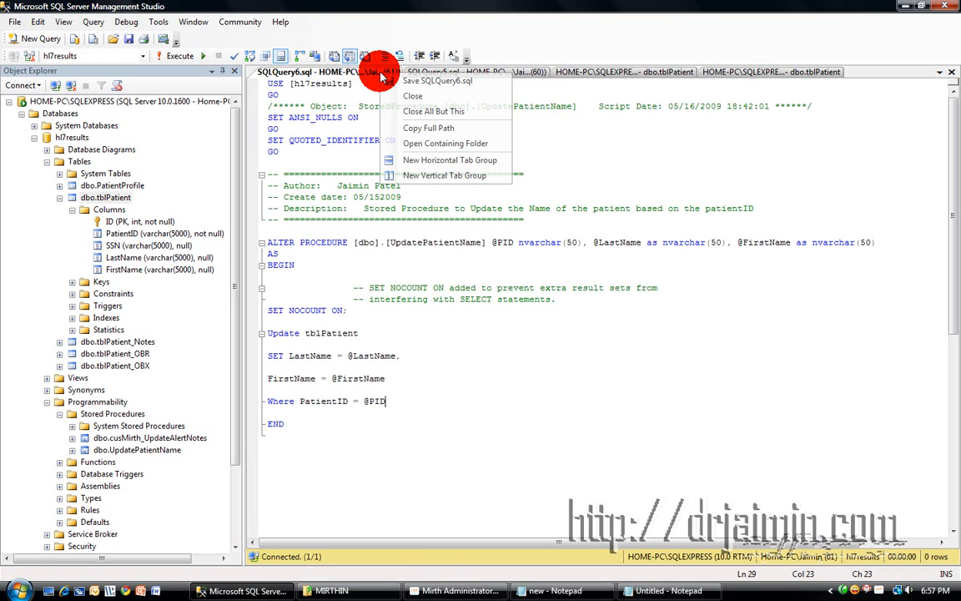
pyautogui.click(372, 94)
pyautogui.rightClick(377, 73)
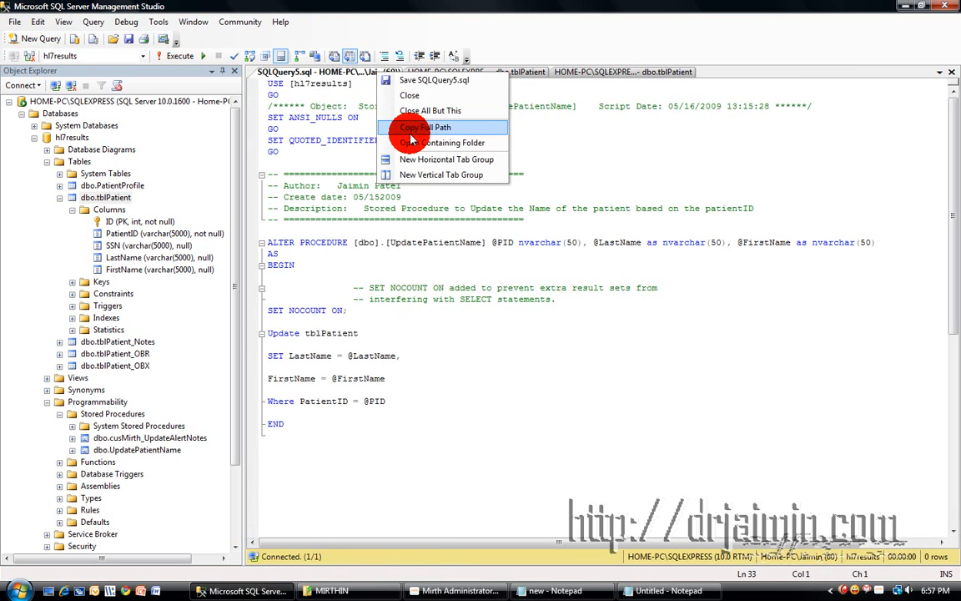
pyautogui.click(390, 111)
pyautogui.rightClick(390, 74)
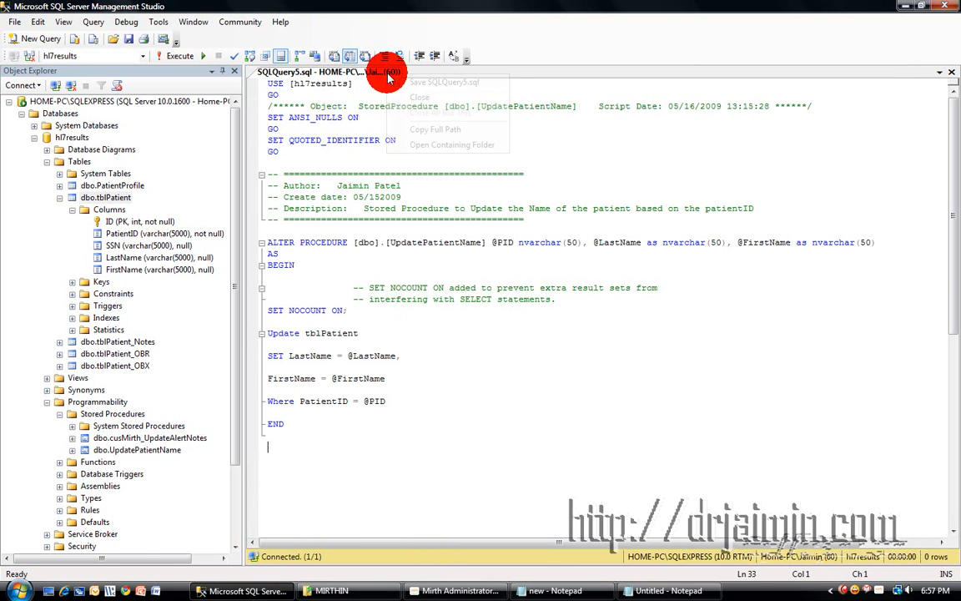
pyautogui.click(386, 97)
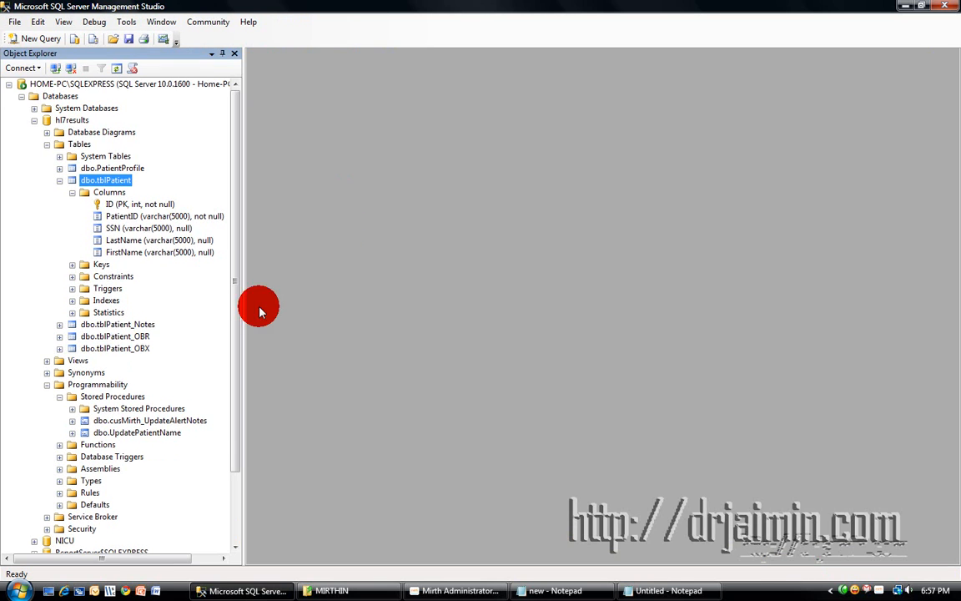
pyautogui.rightClick(104, 182)
pyautogui.click(193, 232)
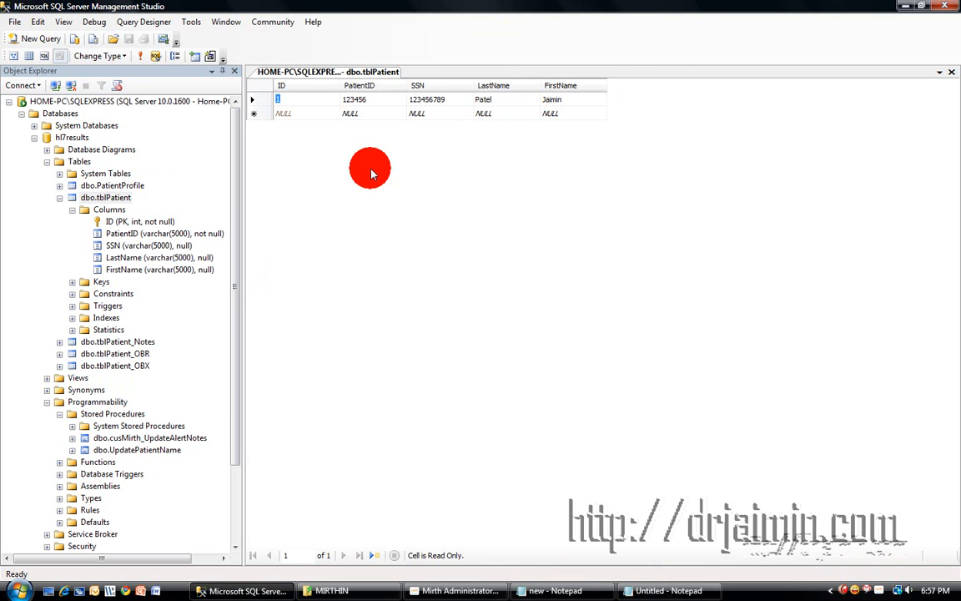
pyautogui.click(439, 589)
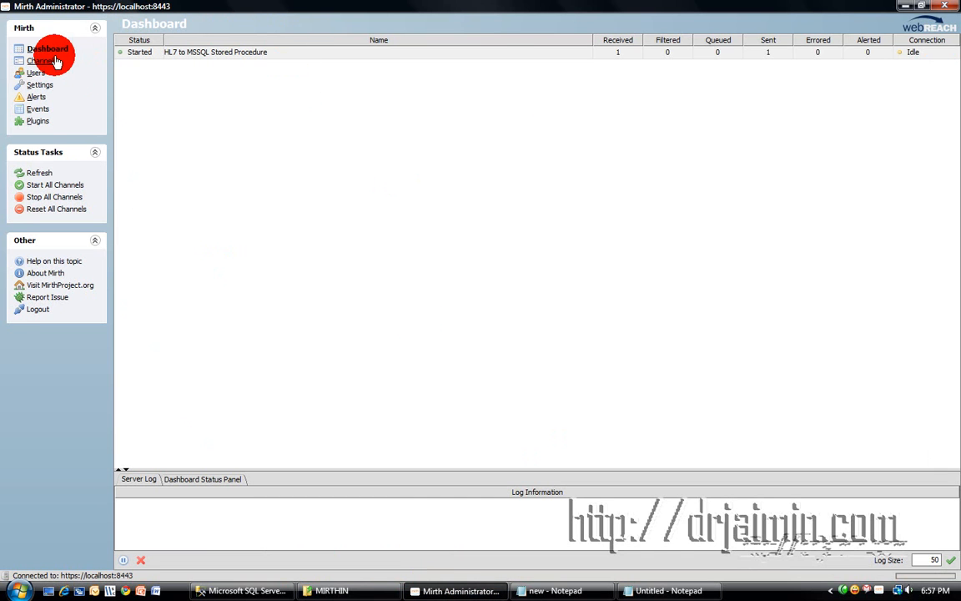
# Reopen the channel's Database Writer destination and highlight UpdatePatientName in its SQL call.
pyautogui.click(44, 61)
pyautogui.doubleClick(249, 65)
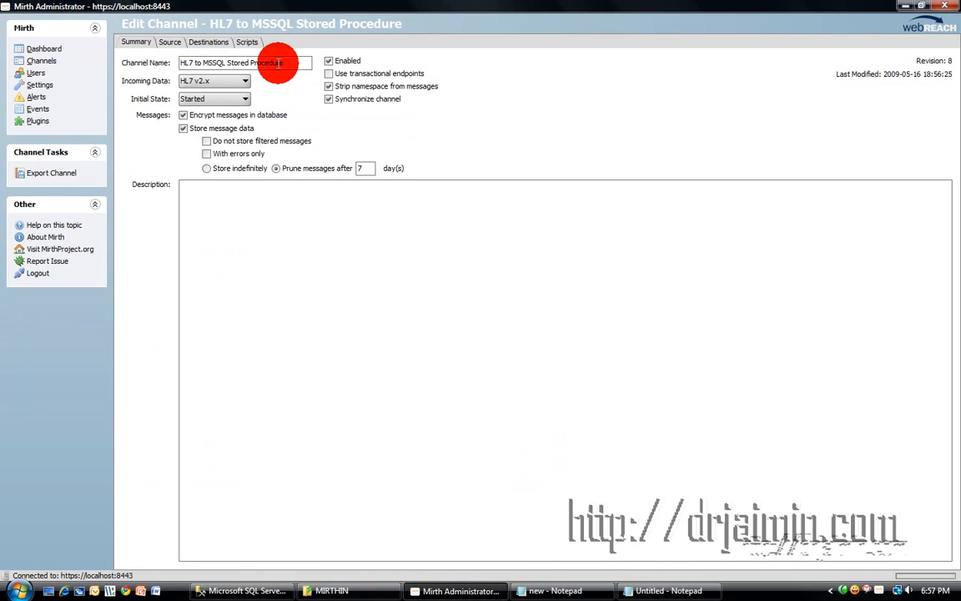
pyautogui.click(208, 42)
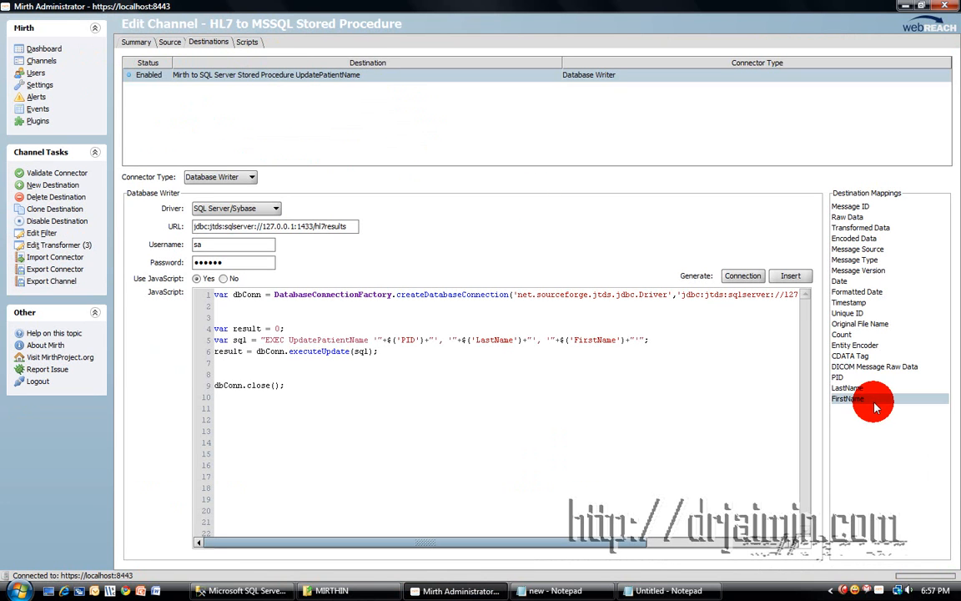
pyautogui.click(864, 399)
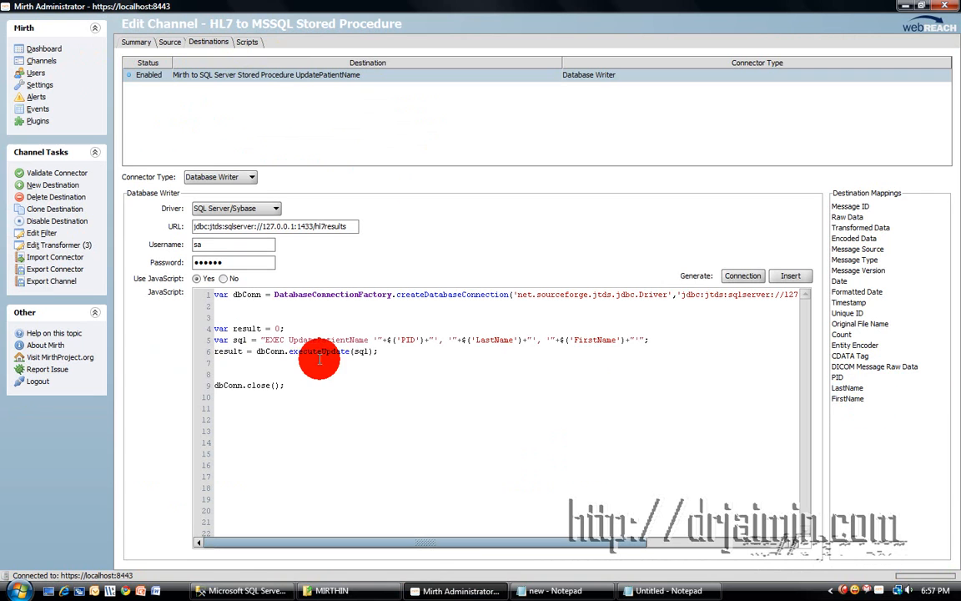
pyautogui.moveTo(289, 339); pyautogui.dragTo(368, 339)
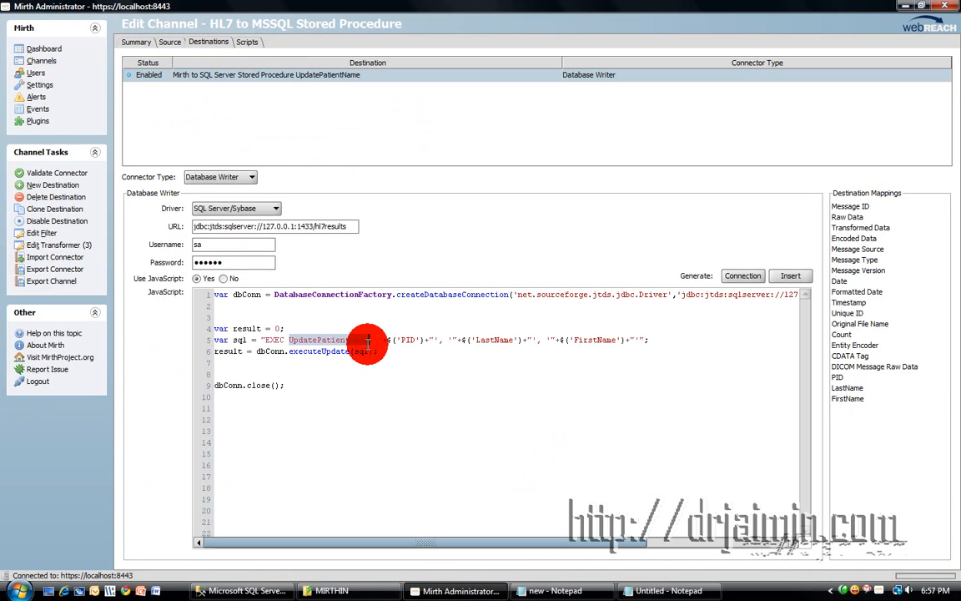